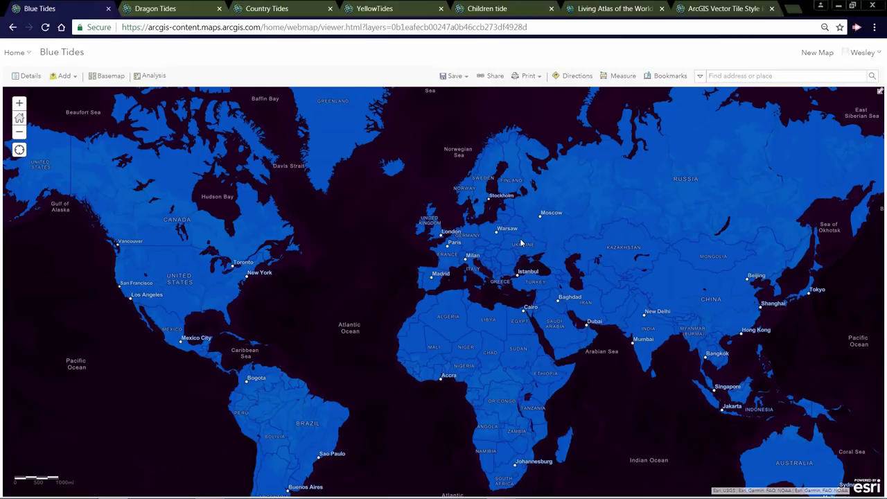
- Nudge the Blue Tides map slightly, then bring up the brown-and-tan Dragon Tides web map
{"action": "left_click_drag", "start_coordinate": [520, 238], "coordinate": [542, 228]}
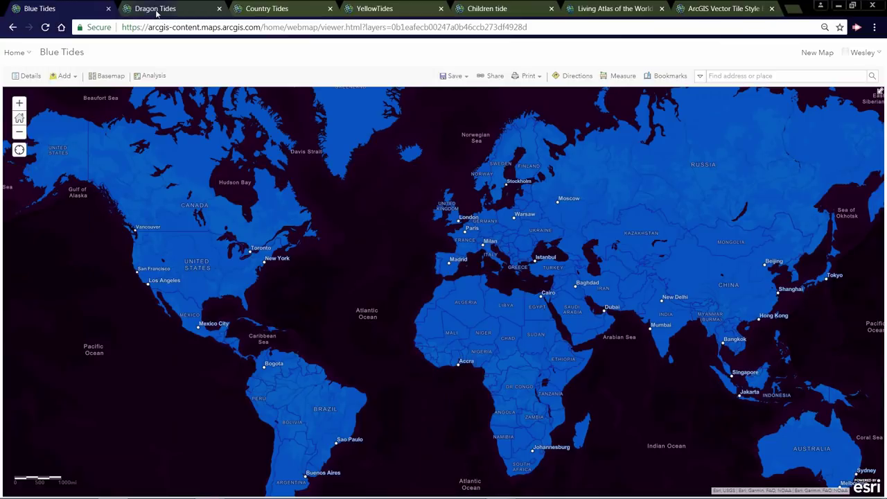
{"action": "left_click", "coordinate": [158, 11]}
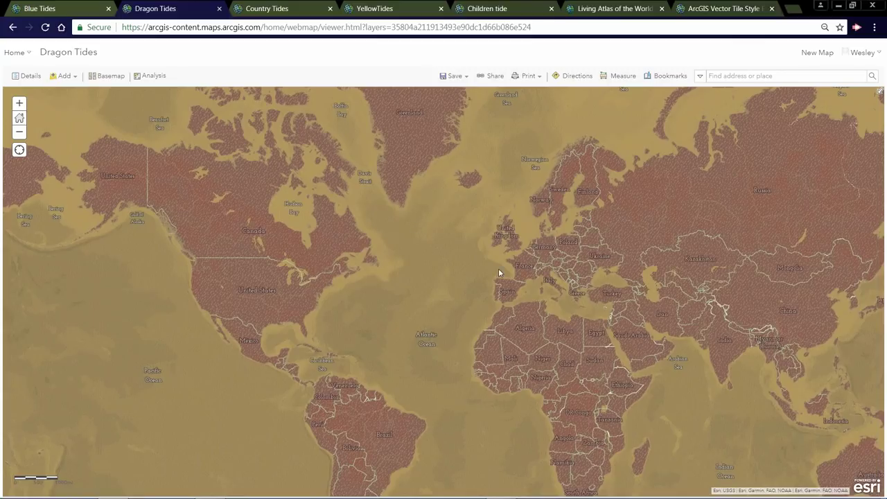
- Browse the Country Tides, YellowTides and Children tide maps, panning Children tide to the right
{"action": "left_click", "coordinate": [291, 8]}
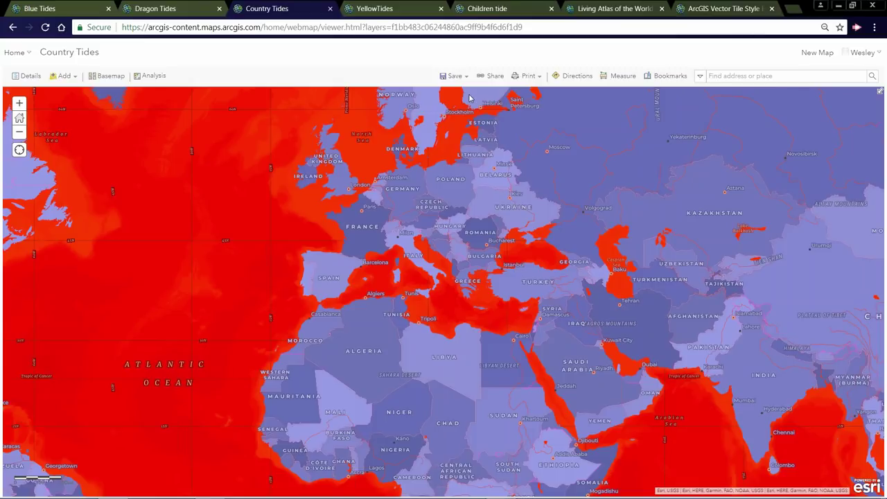
{"action": "left_click", "coordinate": [390, 8]}
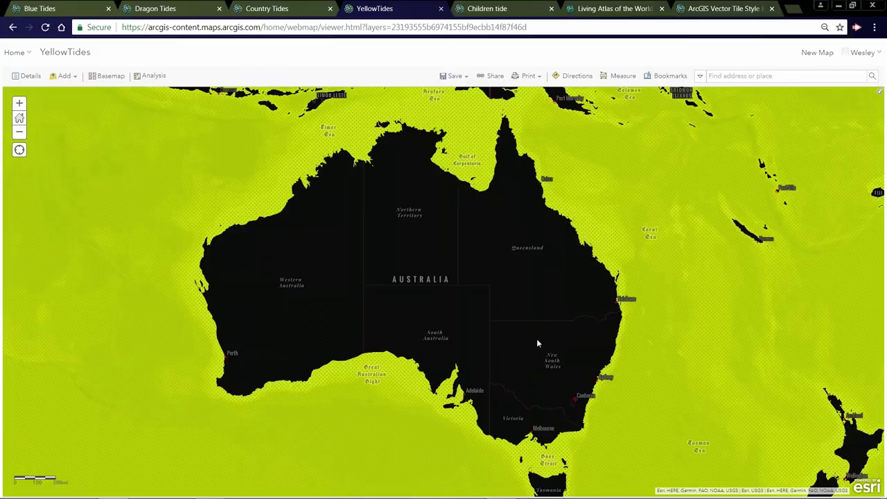
{"action": "left_click", "coordinate": [496, 9]}
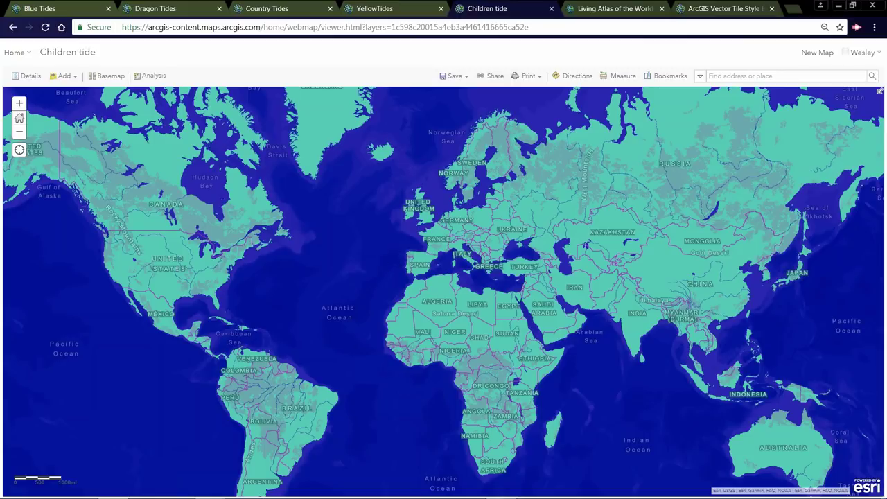
{"action": "left_click_drag", "start_coordinate": [333, 262], "coordinate": [375, 262]}
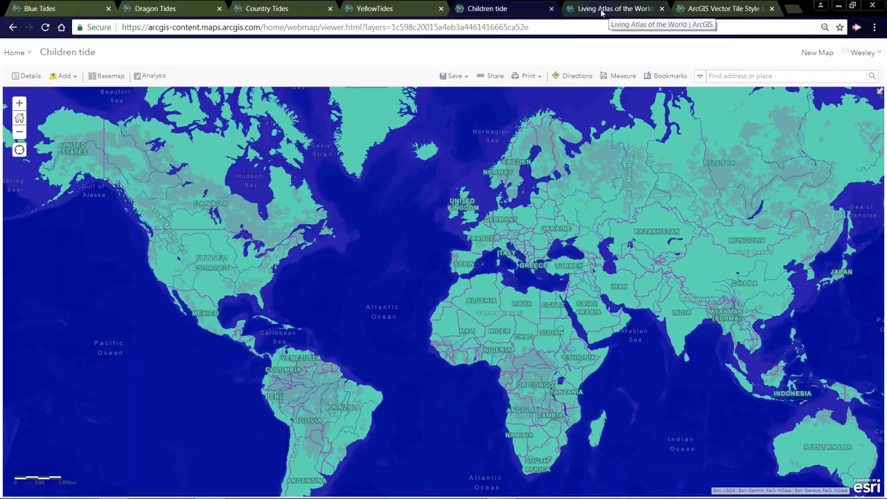
- In Living Atlas, search 'vector' and pick the ArcGIS Vector Tile Style Editor (Beta) suggestion
{"action": "left_click", "coordinate": [602, 10]}
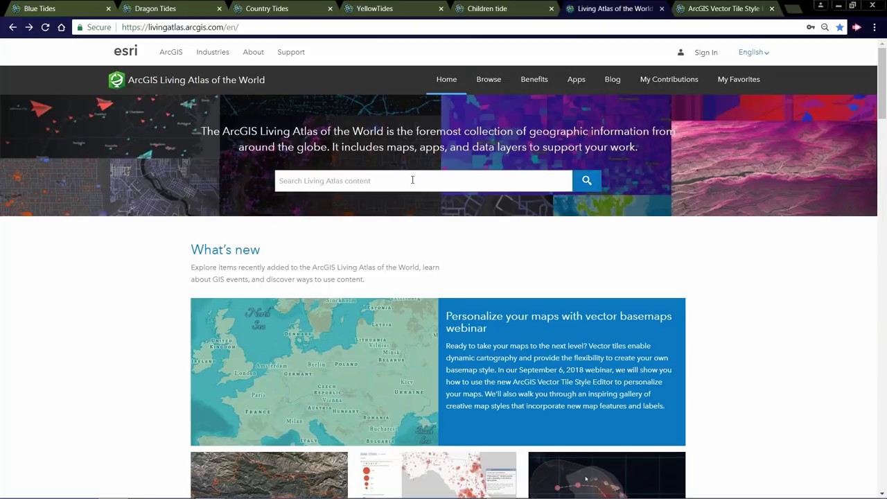
{"action": "left_click", "coordinate": [384, 180]}
{"action": "type", "text": "vector"}
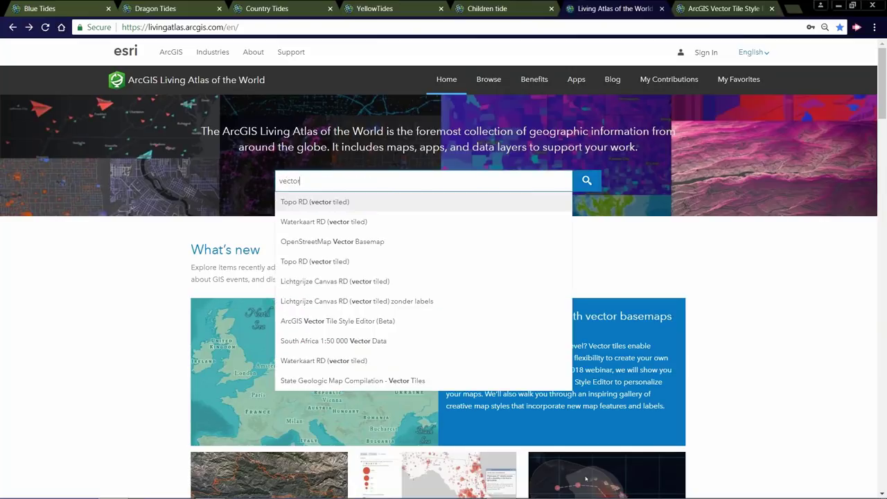
{"action": "left_click", "coordinate": [354, 323]}
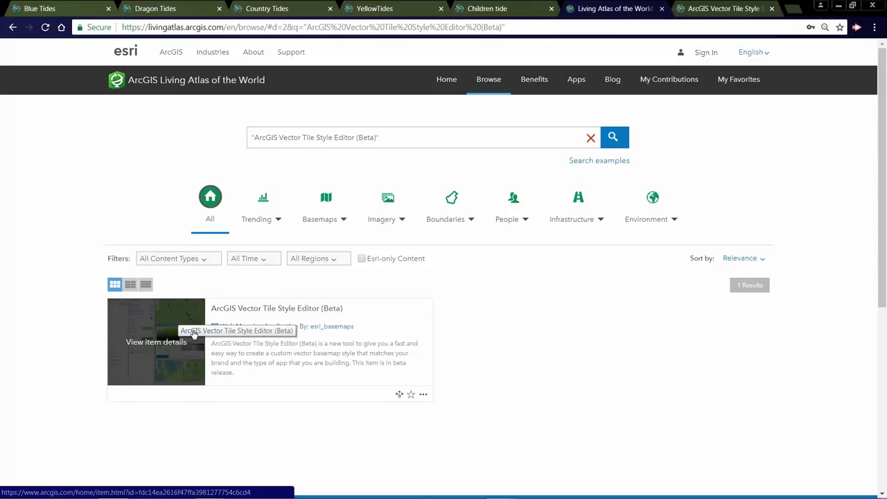
- In the Vector Tile Style Editor, choose Get Started to bring up the style picker
{"action": "left_click", "coordinate": [704, 10]}
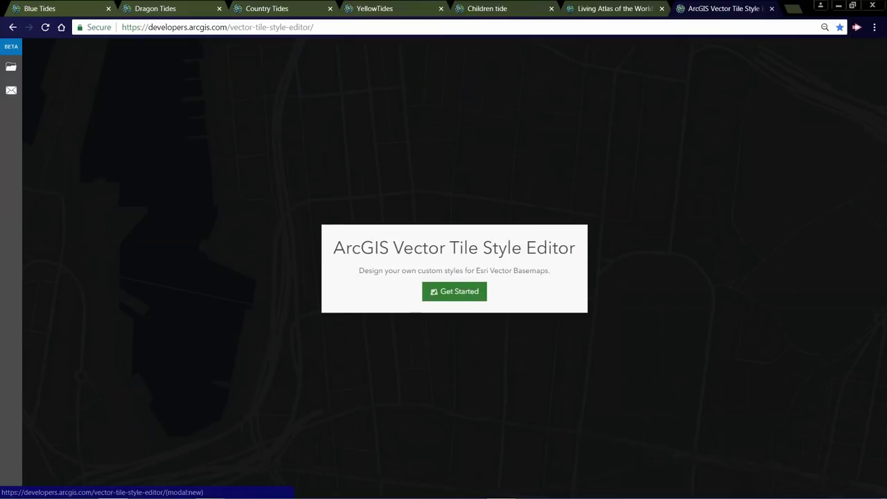
{"action": "left_click", "coordinate": [455, 291]}
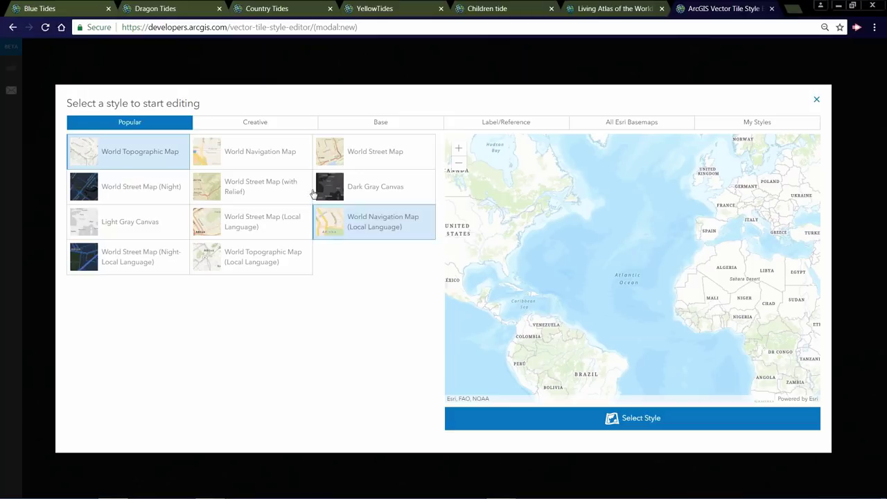
- Preview World Navigation Map, zoomed in one level and centred on Toronto and Chicago
{"action": "left_click_drag", "start_coordinate": [601, 232], "coordinate": [628, 227]}
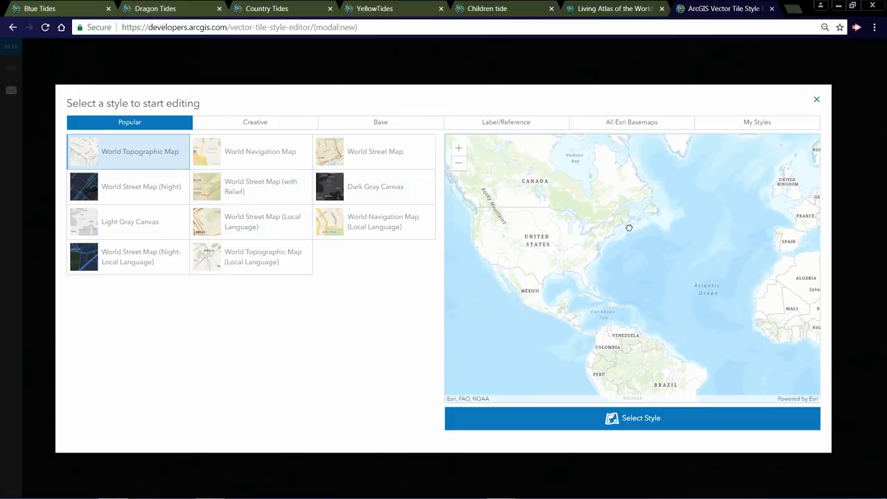
{"action": "left_click", "coordinate": [267, 163]}
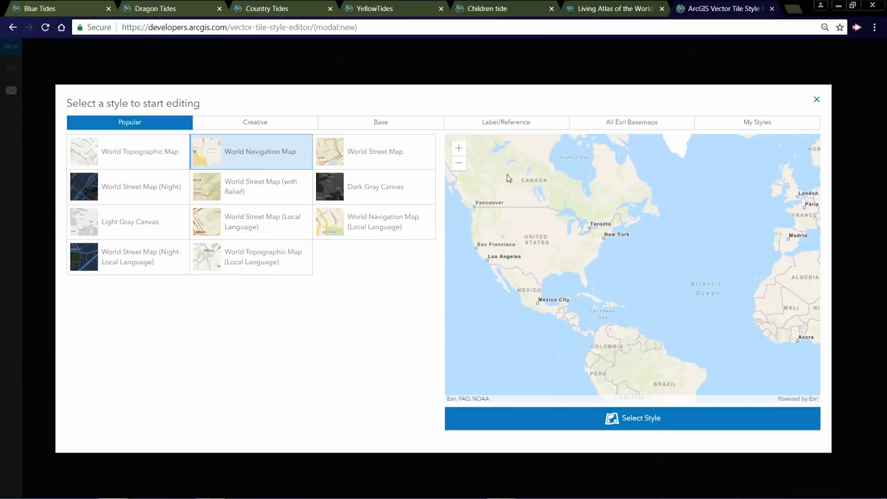
{"action": "left_click", "coordinate": [458, 148]}
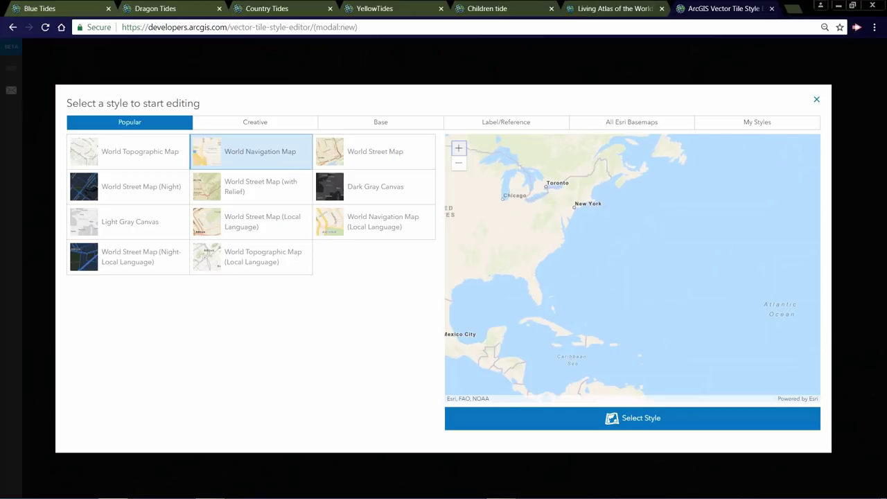
{"action": "left_click_drag", "start_coordinate": [551, 195], "coordinate": [648, 255]}
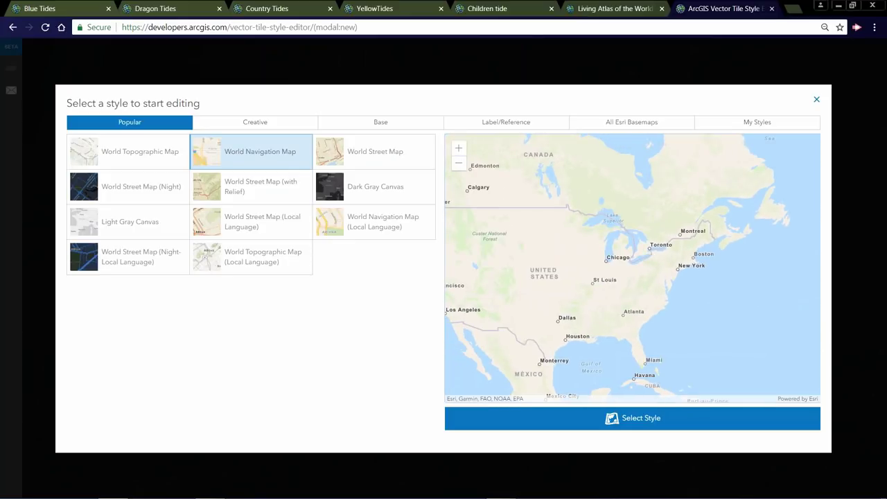
- Preview the Creative styles Colored Pencil and Nova, then list the Base styles
{"action": "left_click", "coordinate": [264, 127]}
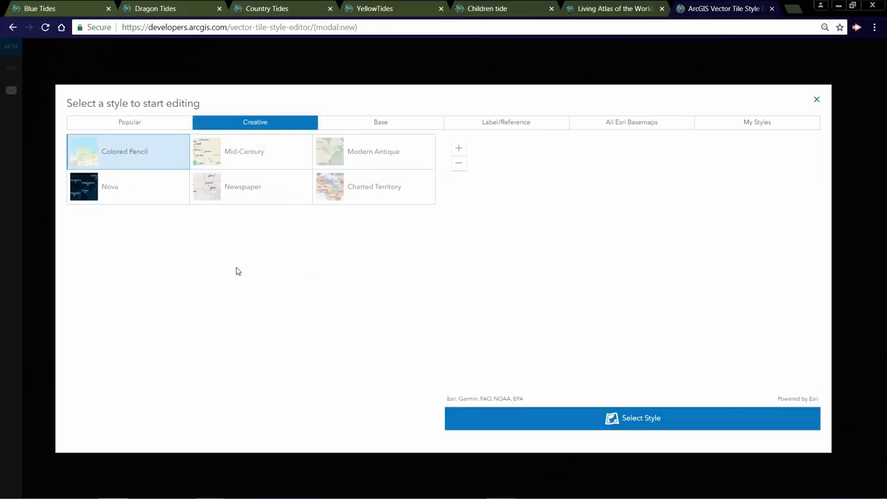
{"action": "left_click", "coordinate": [142, 168]}
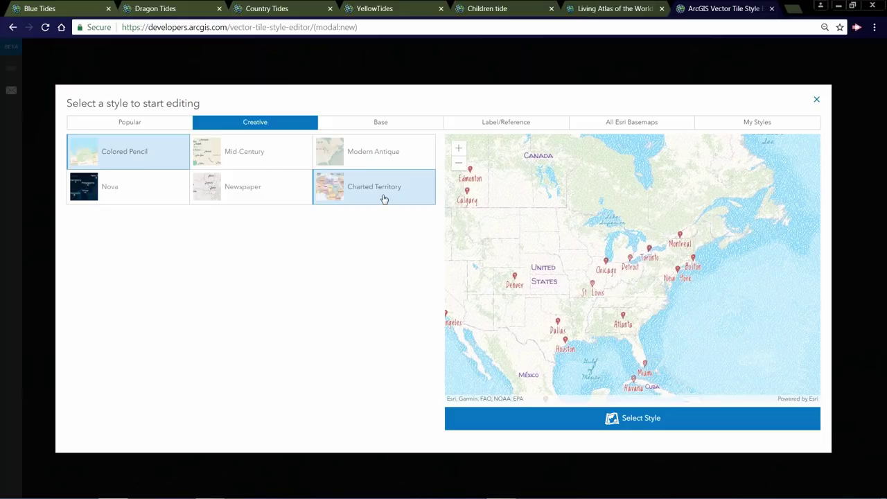
{"action": "left_click", "coordinate": [159, 200]}
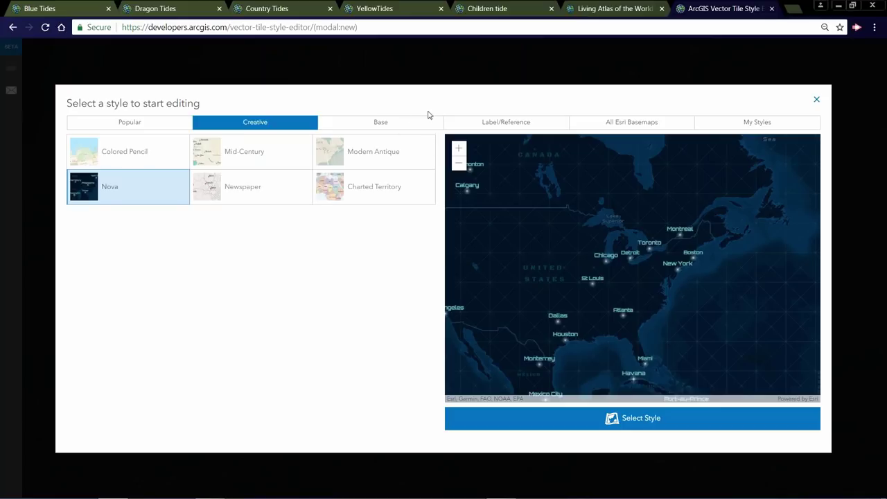
{"action": "left_click", "coordinate": [405, 124]}
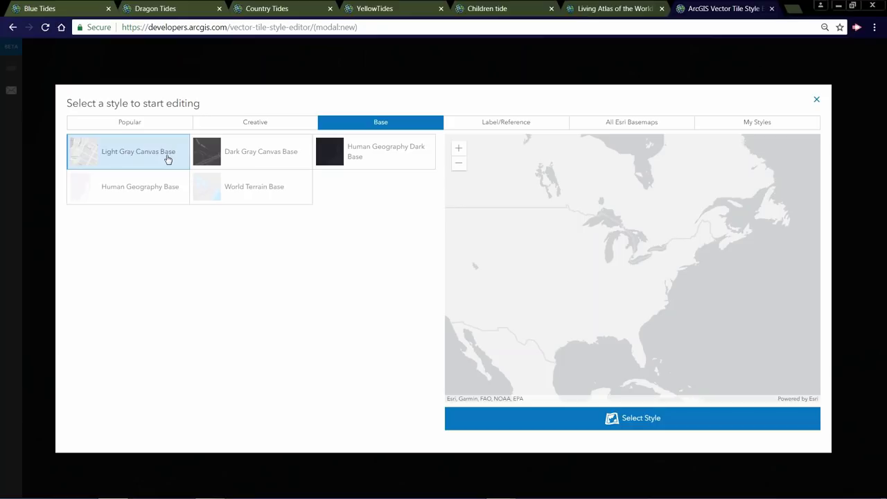
- Check Label/Reference, All Esri Basemaps and My Styles, then select World Street Map under Popular
{"action": "left_click_drag", "start_coordinate": [627, 212], "coordinate": [680, 229]}
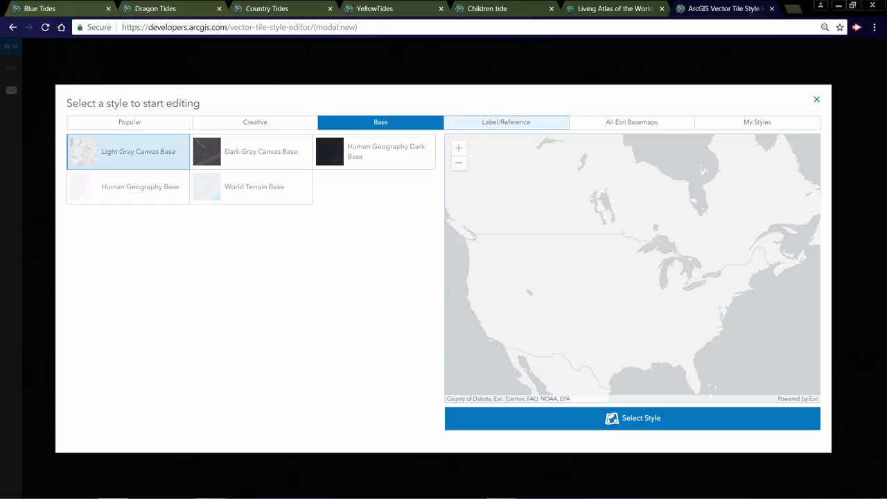
{"action": "left_click", "coordinate": [479, 126]}
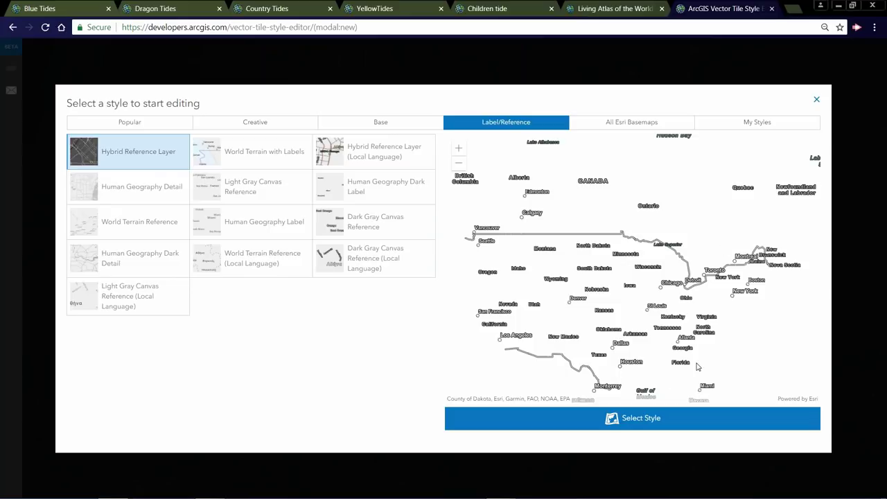
{"action": "left_click", "coordinate": [631, 122]}
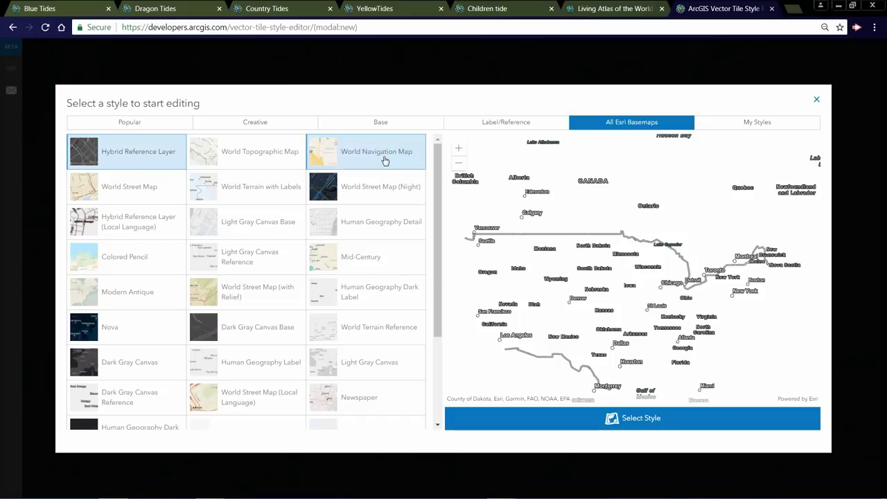
{"action": "left_click", "coordinate": [773, 125]}
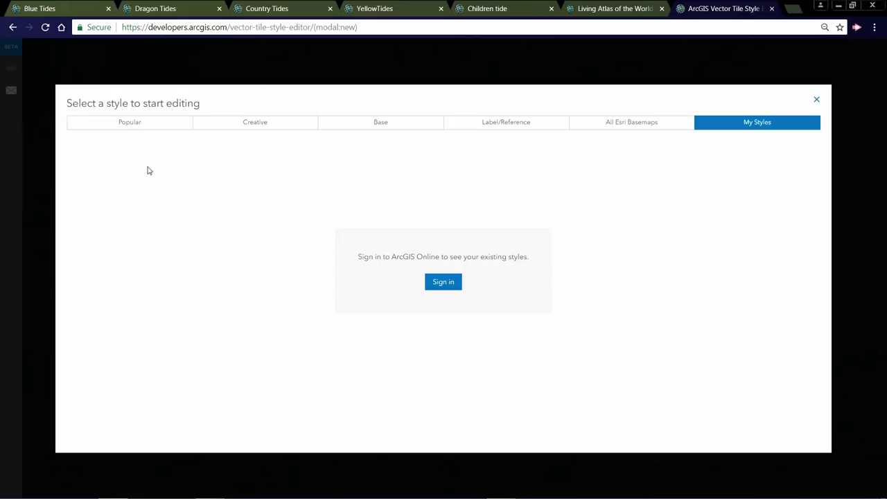
{"action": "left_click", "coordinate": [143, 133]}
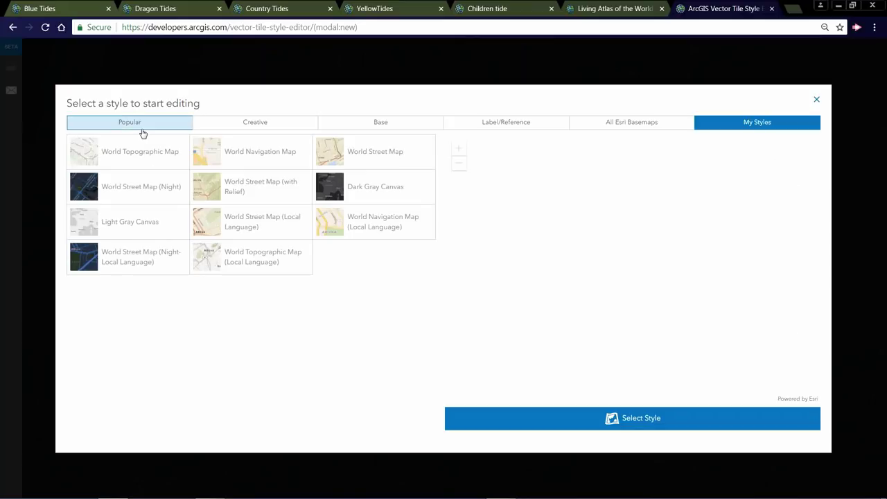
{"action": "left_click", "coordinate": [364, 150]}
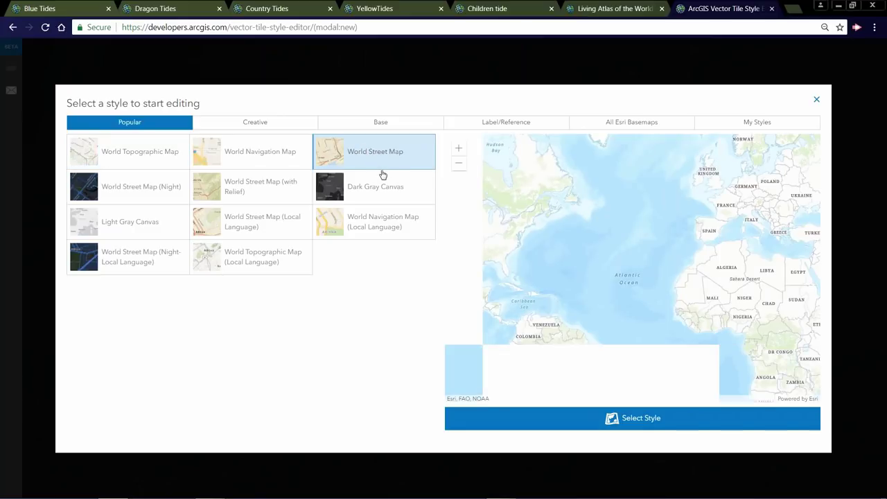
{"action": "left_click", "coordinate": [644, 425]}
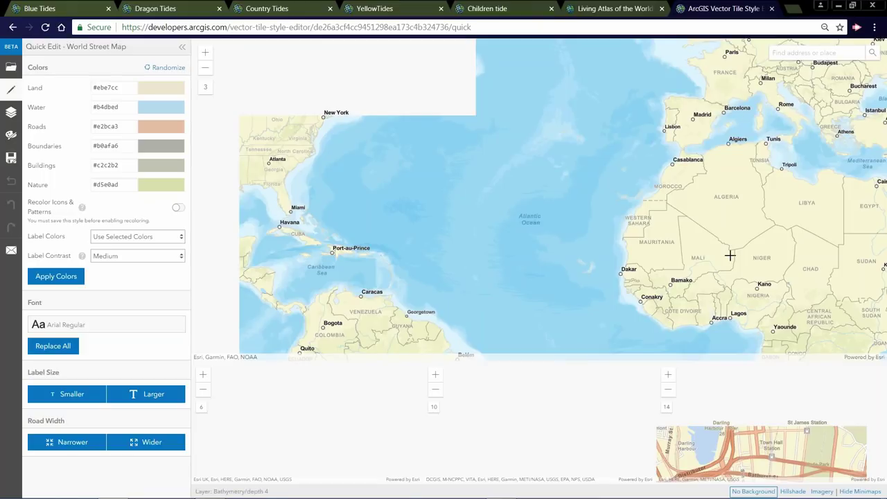
{"action": "left_click_drag", "start_coordinate": [534, 244], "coordinate": [687, 287]}
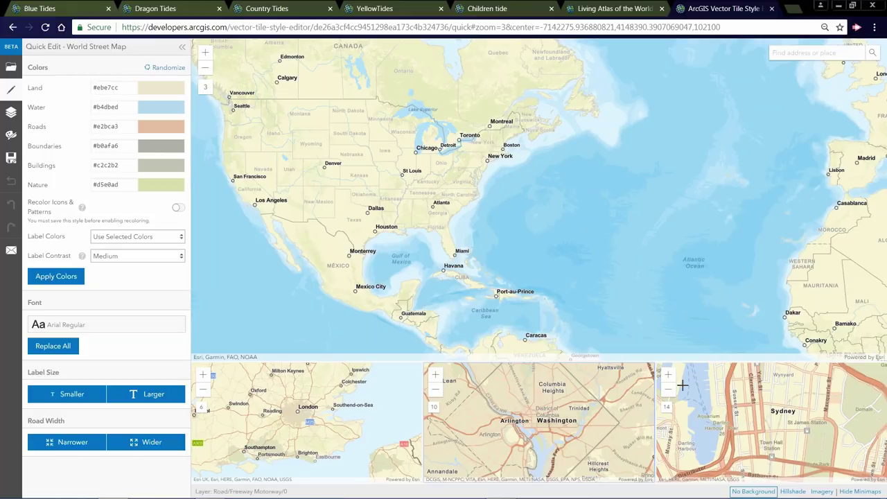
{"action": "scroll", "coordinate": [798, 426], "scroll_direction": "up", "scroll_amount": 1}
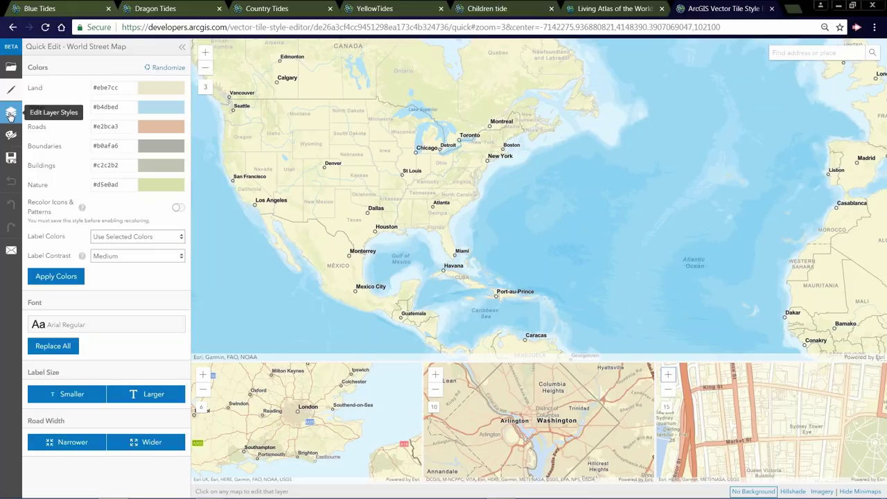
{"action": "left_click", "coordinate": [11, 118]}
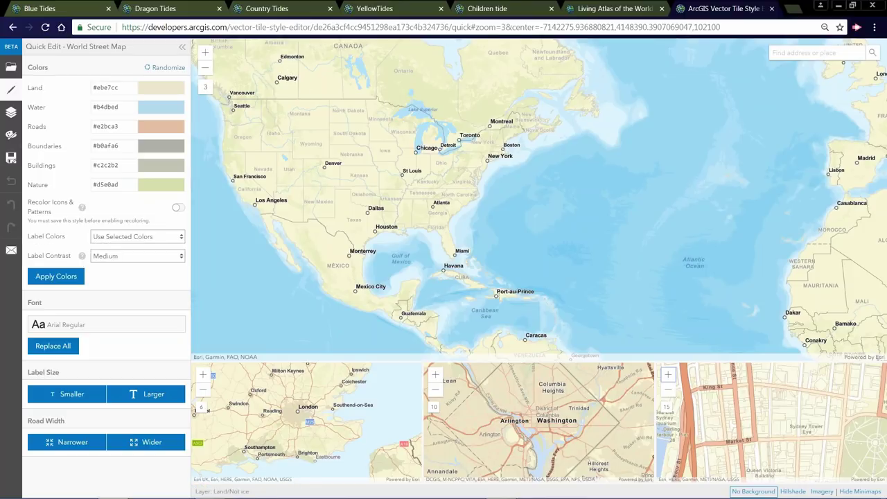
- Pan the World Street Map preview so North America and Hudson Bay are centred
{"action": "left_click_drag", "start_coordinate": [333, 125], "coordinate": [426, 181]}
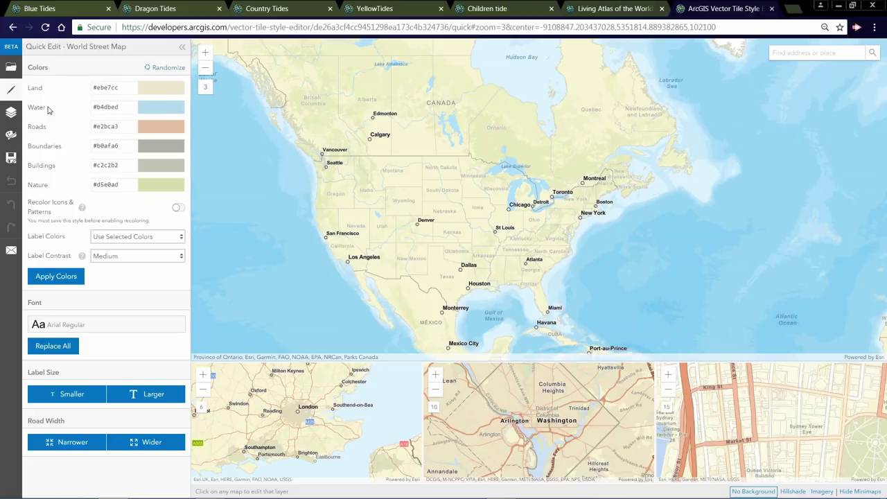
- Change the Land colour from its default to #d0cba9 and apply it to the map
{"action": "left_click", "coordinate": [154, 93]}
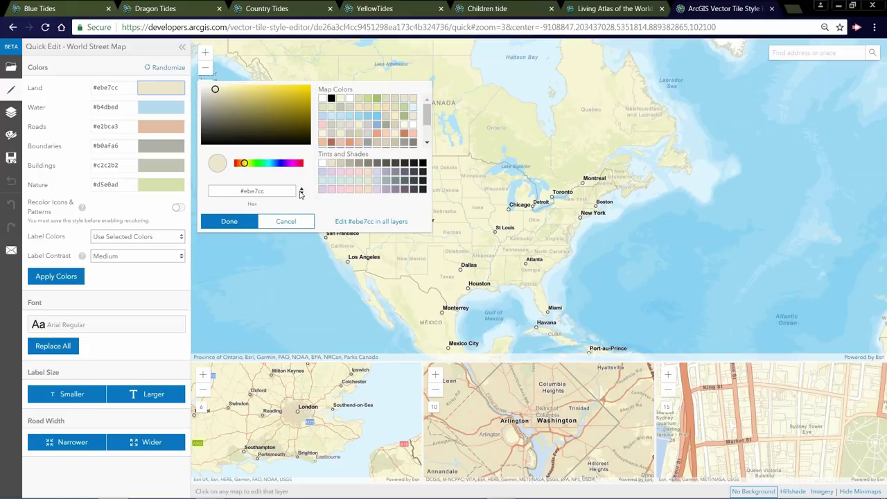
{"action": "left_click", "coordinate": [301, 195]}
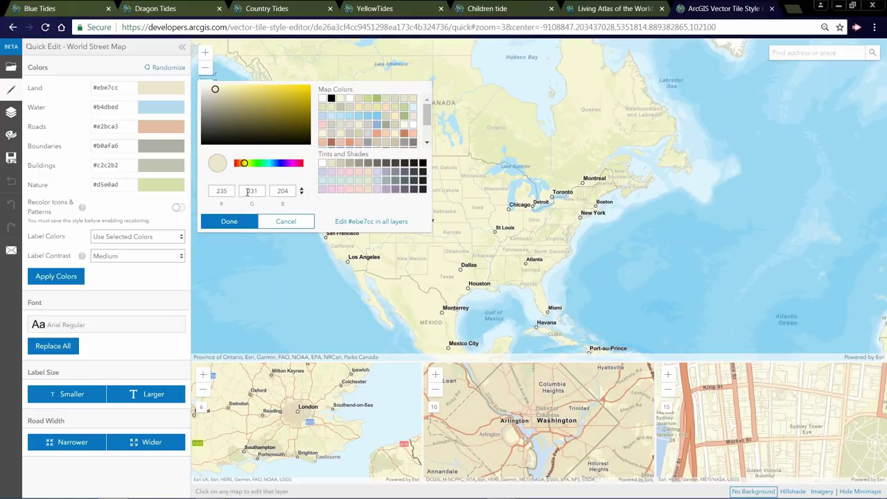
{"action": "left_click", "coordinate": [302, 194]}
{"action": "left_click", "coordinate": [301, 192]}
{"action": "left_click", "coordinate": [216, 90]}
{"action": "left_click_drag", "start_coordinate": [216, 90], "coordinate": [221, 96]}
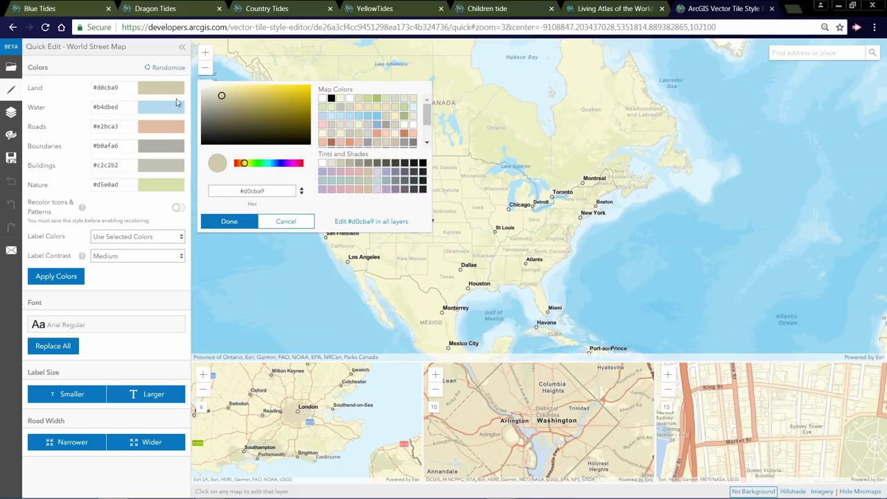
{"action": "left_click", "coordinate": [233, 220]}
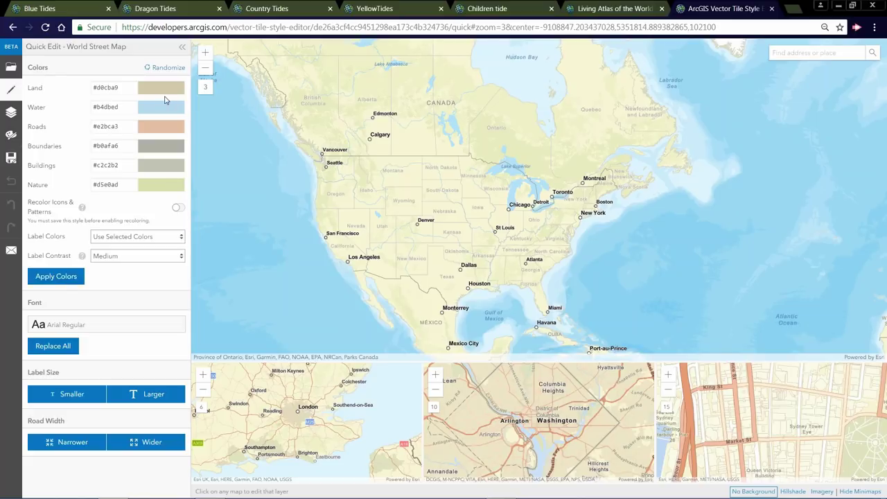
{"action": "left_click", "coordinate": [65, 275]}
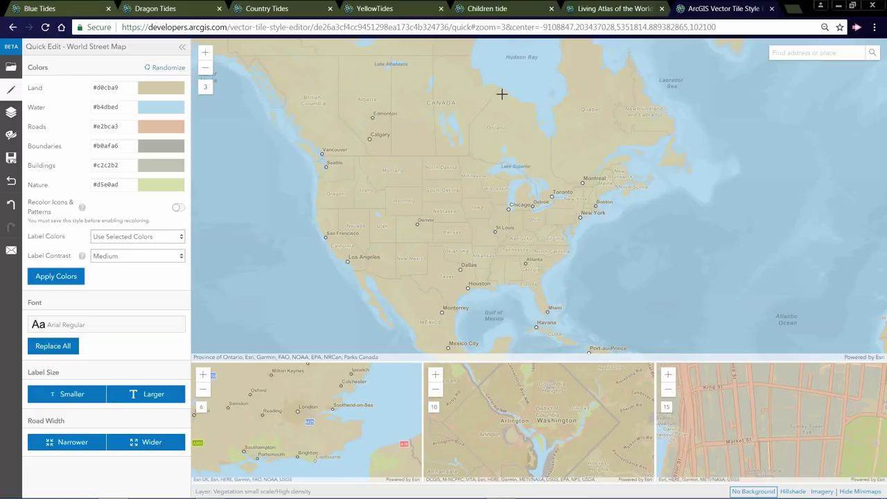
{"action": "left_click_drag", "start_coordinate": [509, 120], "coordinate": [506, 152]}
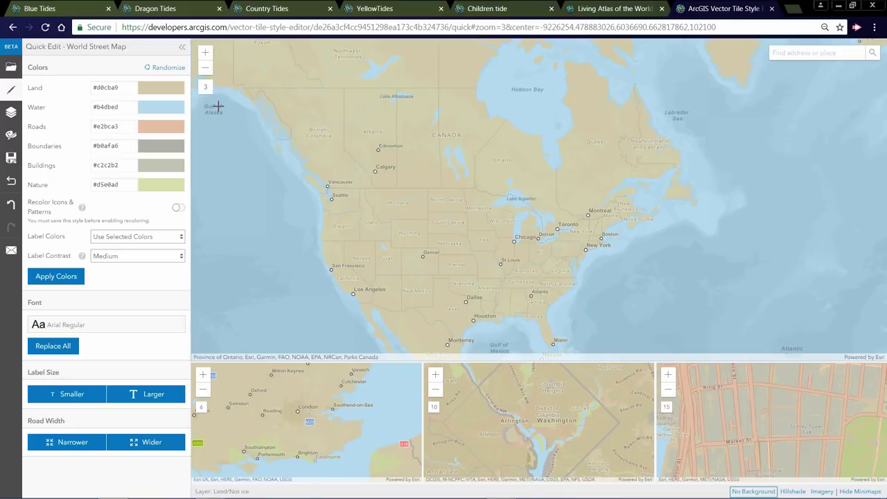
- Set the Water colour to the deeper blue #7cc6e7 and apply it
{"action": "left_click", "coordinate": [162, 114]}
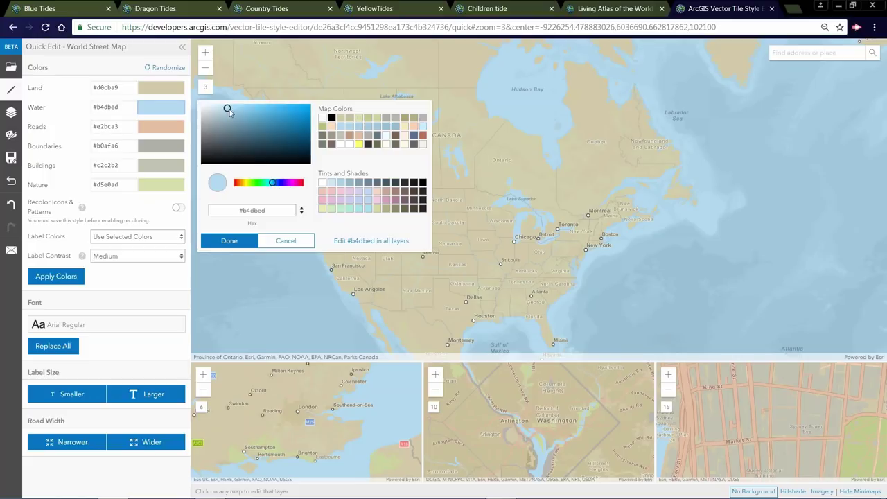
{"action": "left_click_drag", "start_coordinate": [229, 110], "coordinate": [252, 109]}
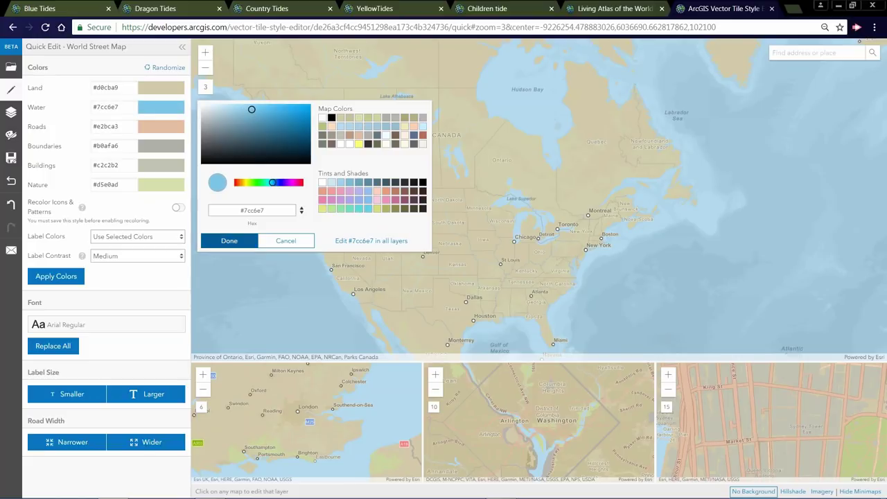
{"action": "left_click", "coordinate": [229, 240]}
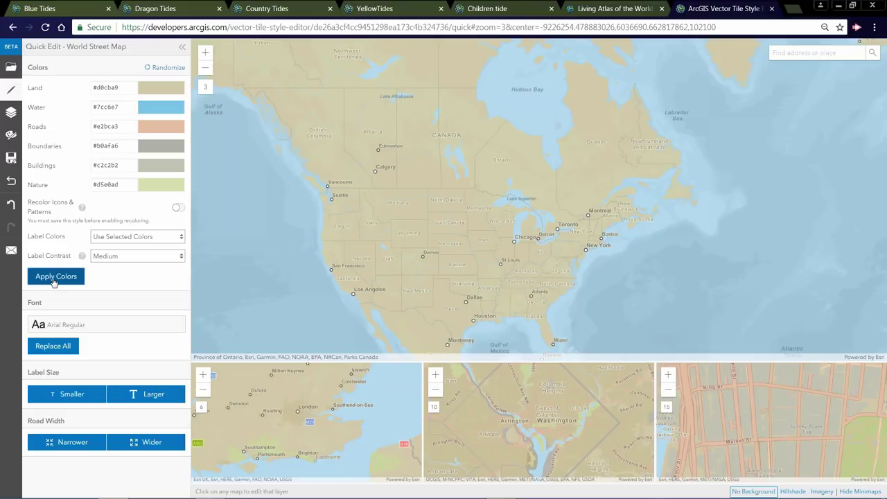
{"action": "left_click", "coordinate": [54, 279]}
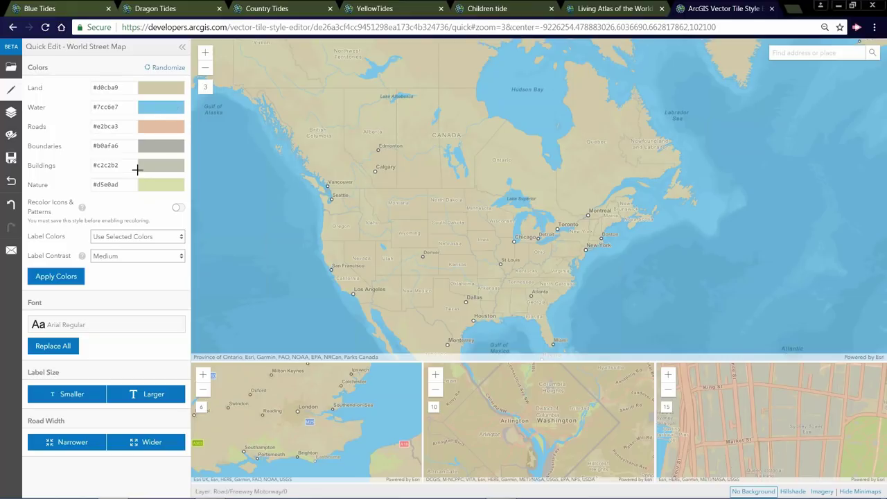
- Set the Roads colour to darker brown #a58876 and apply it to the map previews
{"action": "left_click", "coordinate": [159, 126]}
{"action": "left_click", "coordinate": [230, 135]}
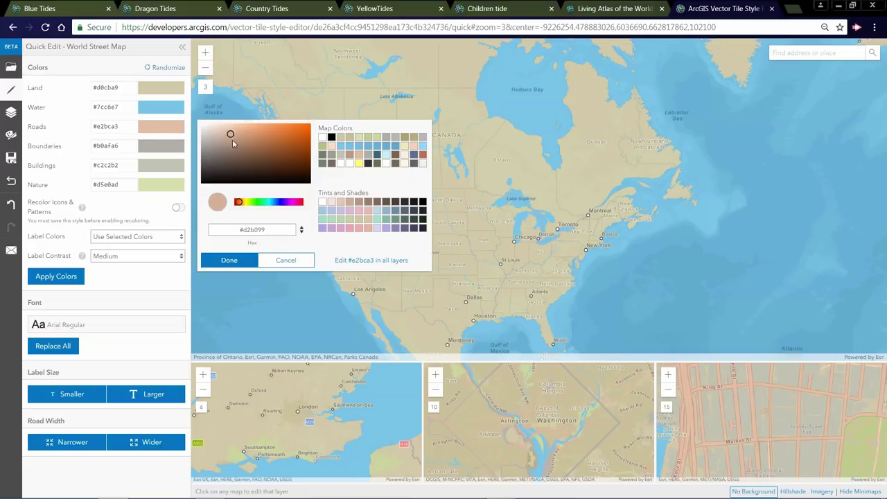
{"action": "left_click", "coordinate": [232, 144]}
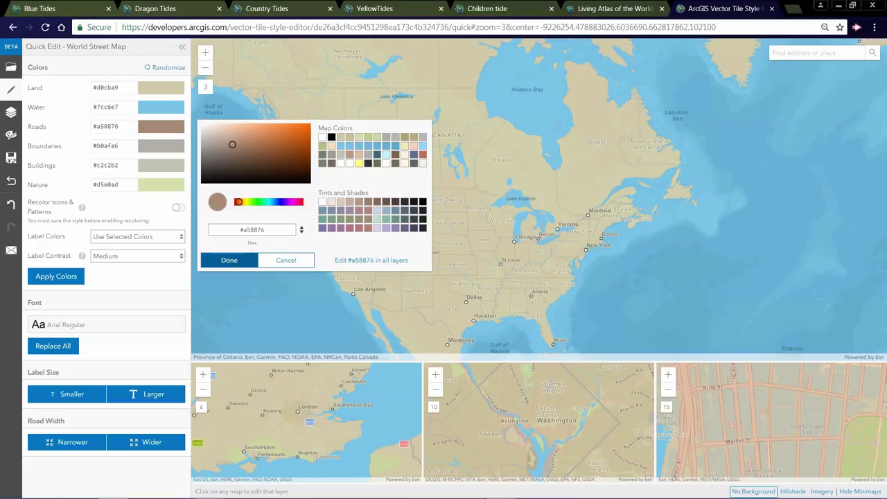
{"action": "left_click", "coordinate": [228, 260]}
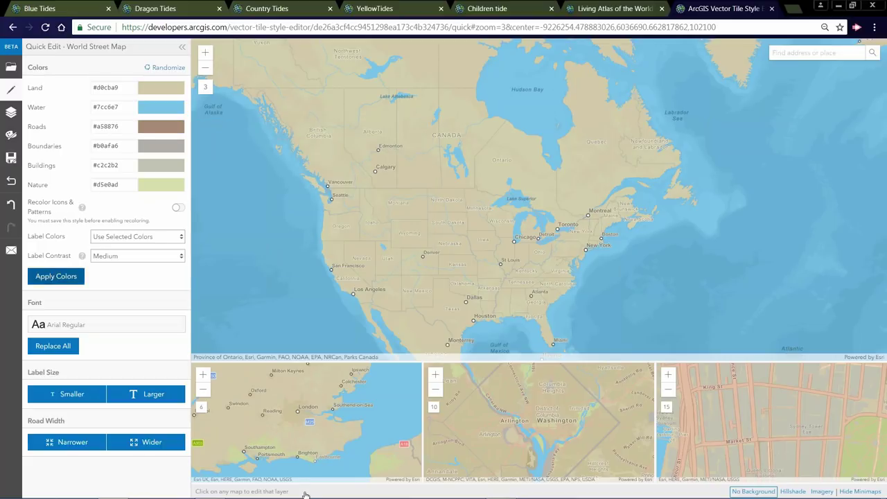
{"action": "left_click", "coordinate": [702, 273]}
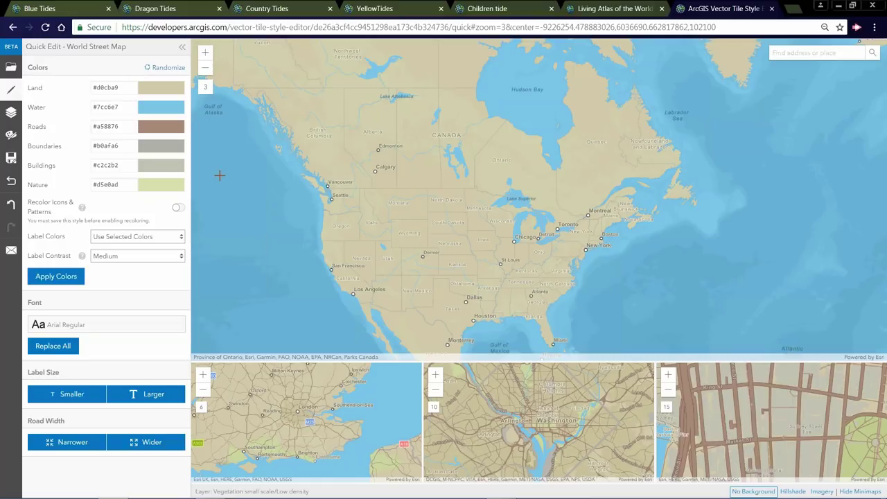
- Change the Buildings swatch colour to grey #919186
{"action": "left_click", "coordinate": [161, 165]}
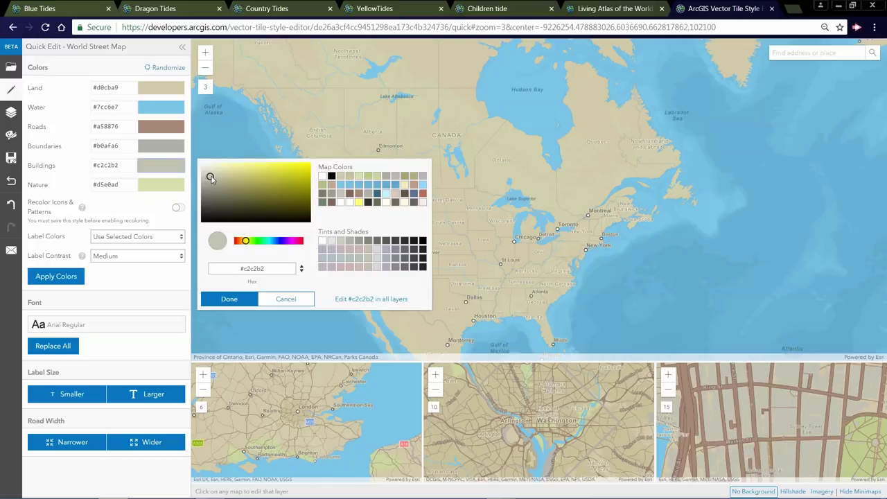
{"action": "left_click_drag", "start_coordinate": [208, 178], "coordinate": [209, 187]}
{"action": "left_click", "coordinate": [229, 299]}
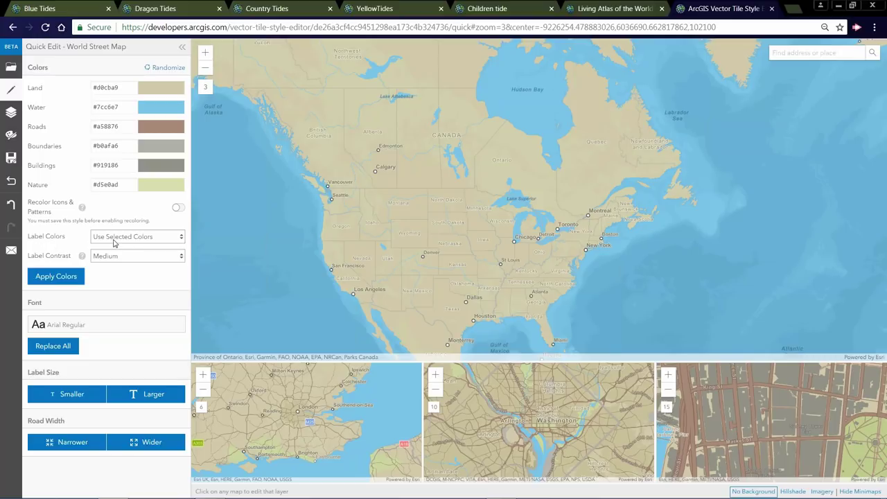
- Keep labels on Use Selected Colors, set Label Contrast to Low, and apply the colours
{"action": "left_click", "coordinate": [182, 241]}
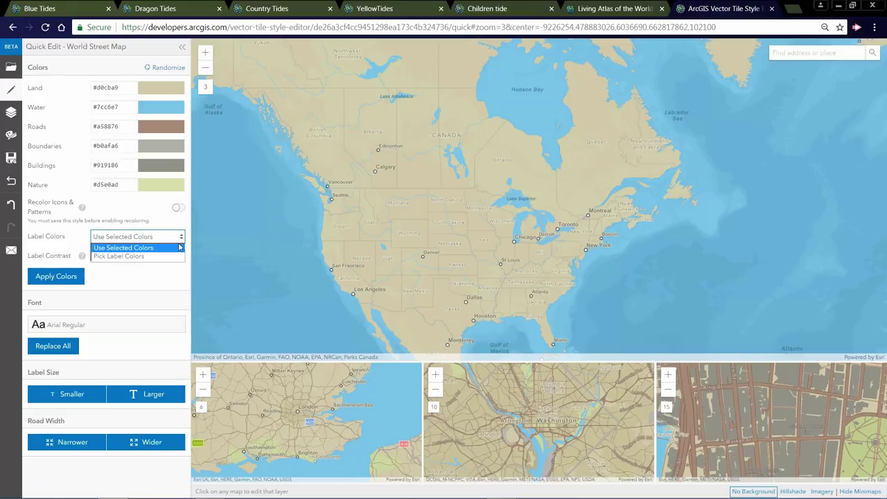
{"action": "left_click", "coordinate": [149, 247]}
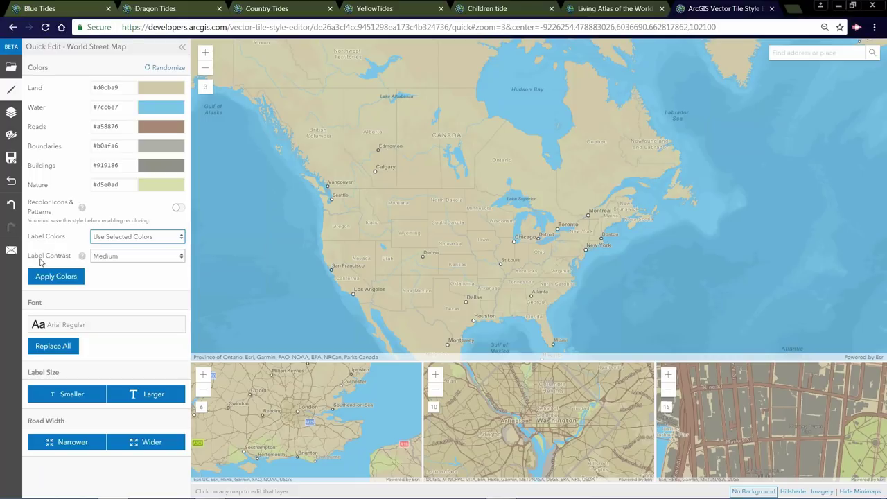
{"action": "left_click", "coordinate": [182, 260]}
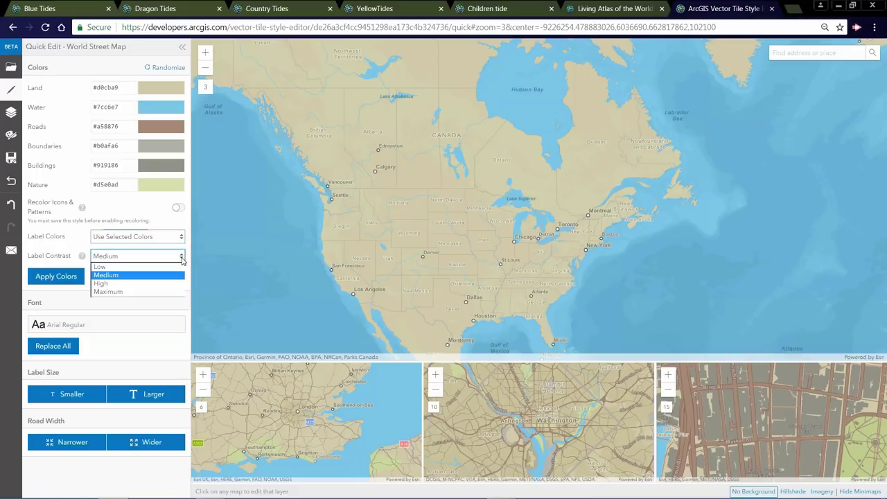
{"action": "left_click", "coordinate": [101, 268]}
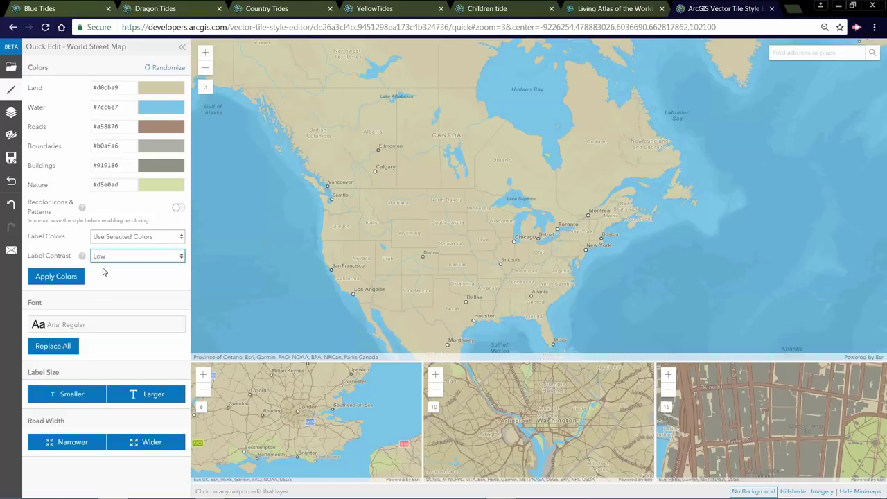
{"action": "left_click", "coordinate": [55, 280]}
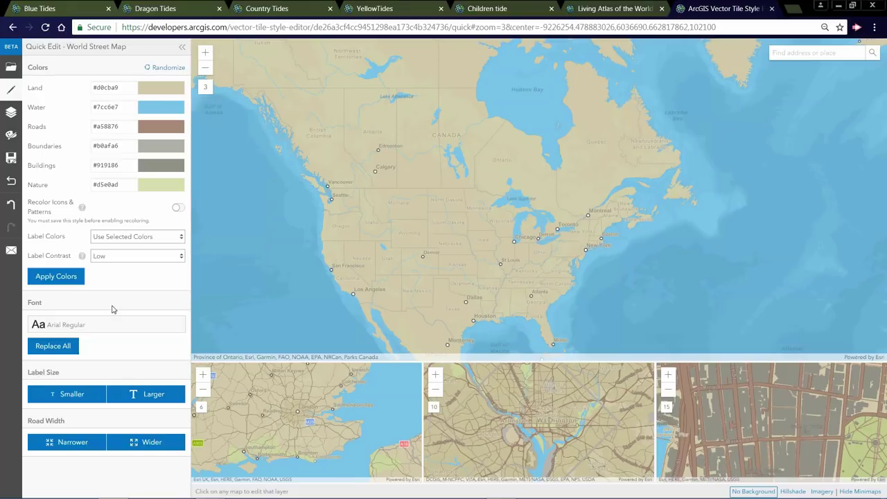
- Switch Label Contrast to Maximum and apply the colours again
{"action": "left_click", "coordinate": [182, 256]}
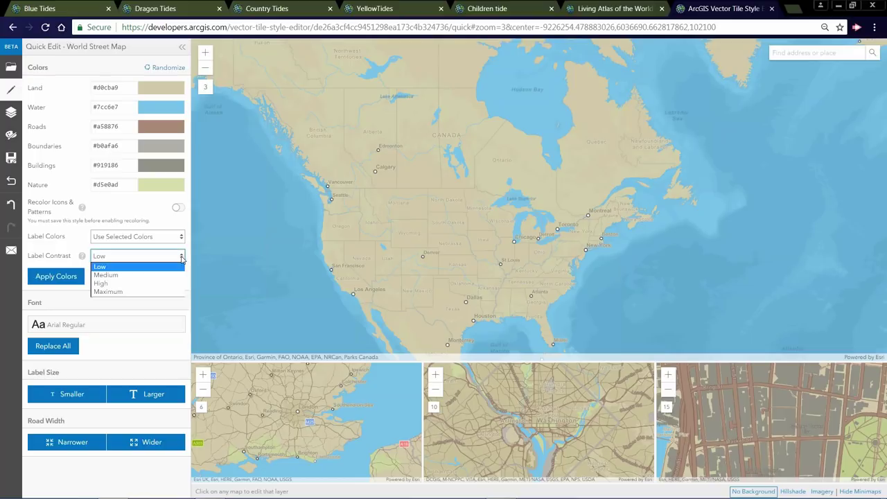
{"action": "left_click", "coordinate": [137, 292]}
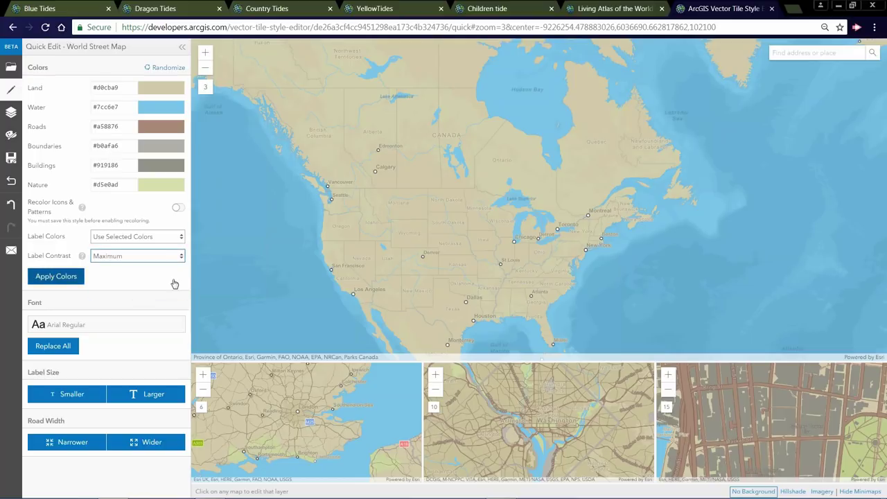
{"action": "left_click", "coordinate": [57, 276]}
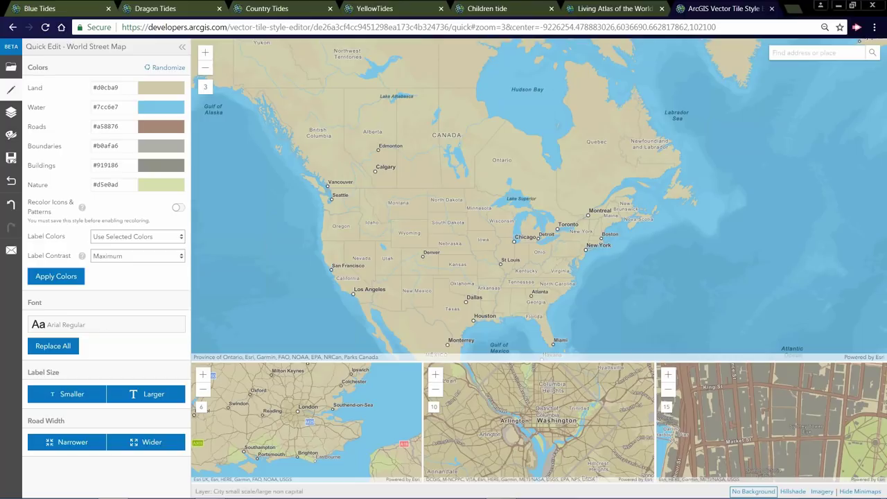
- Pick Josefin Slab Light Italic from the font list and replace it across all labels
{"action": "left_click", "coordinate": [120, 327]}
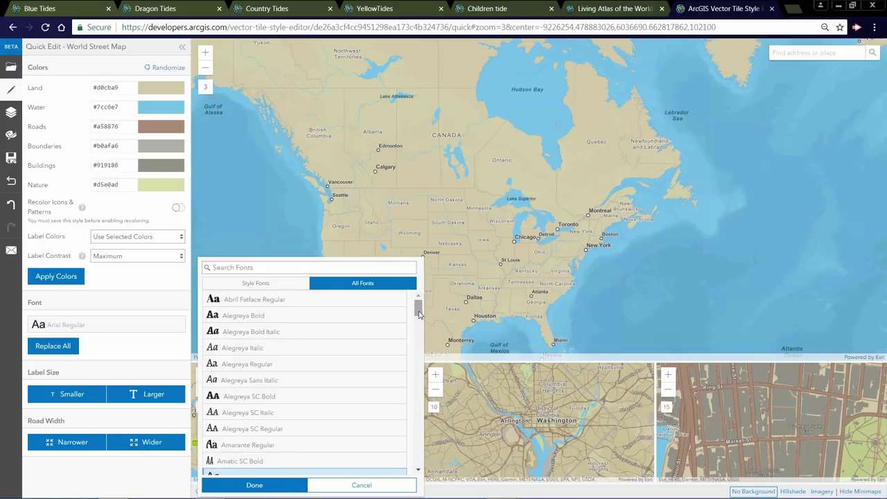
{"action": "scroll", "coordinate": [418, 314], "scroll_direction": "down", "scroll_amount": 3}
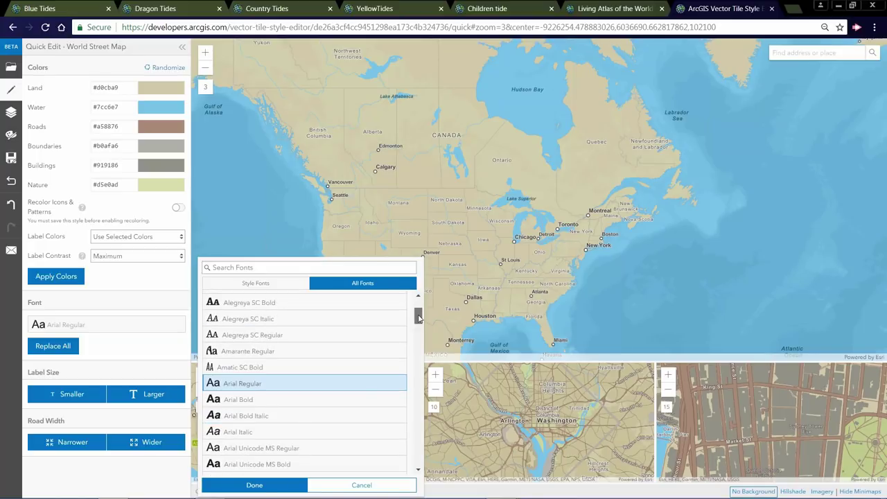
{"action": "scroll", "coordinate": [419, 316], "scroll_direction": "down", "scroll_amount": 5}
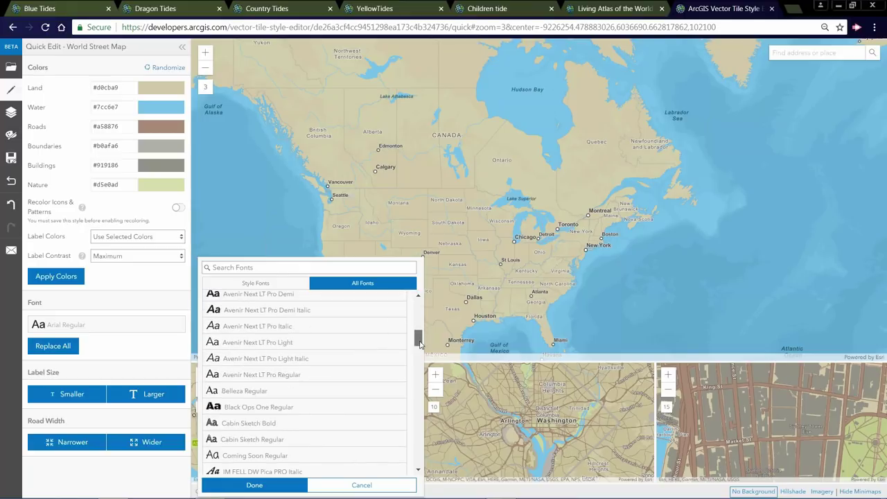
{"action": "scroll", "coordinate": [419, 342], "scroll_direction": "down", "scroll_amount": 5}
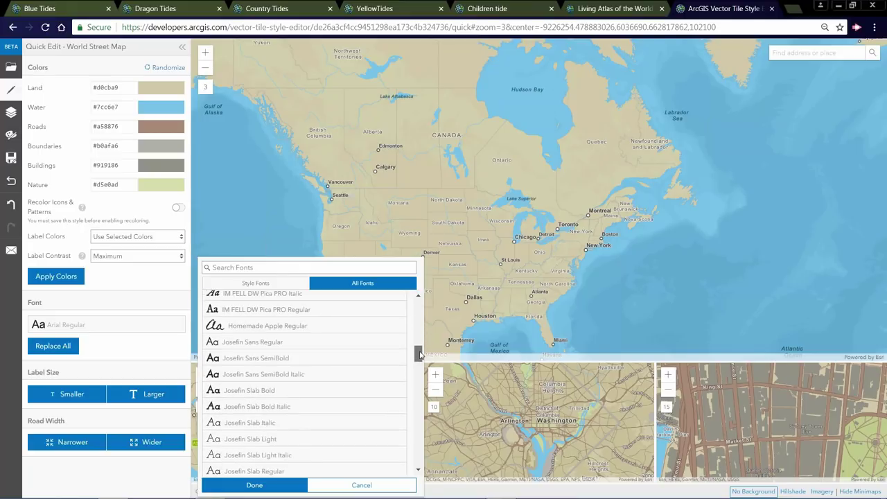
{"action": "scroll", "coordinate": [419, 354], "scroll_direction": "down", "scroll_amount": 1}
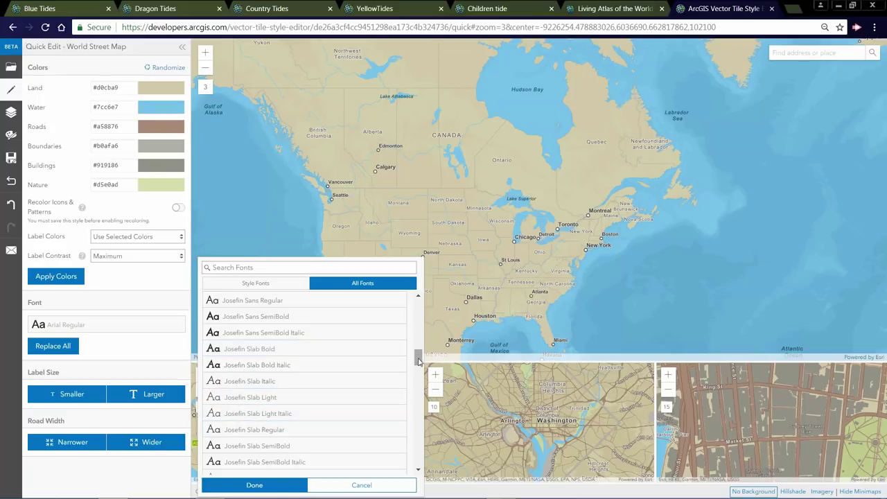
{"action": "scroll", "coordinate": [420, 361], "scroll_direction": "down", "scroll_amount": 1}
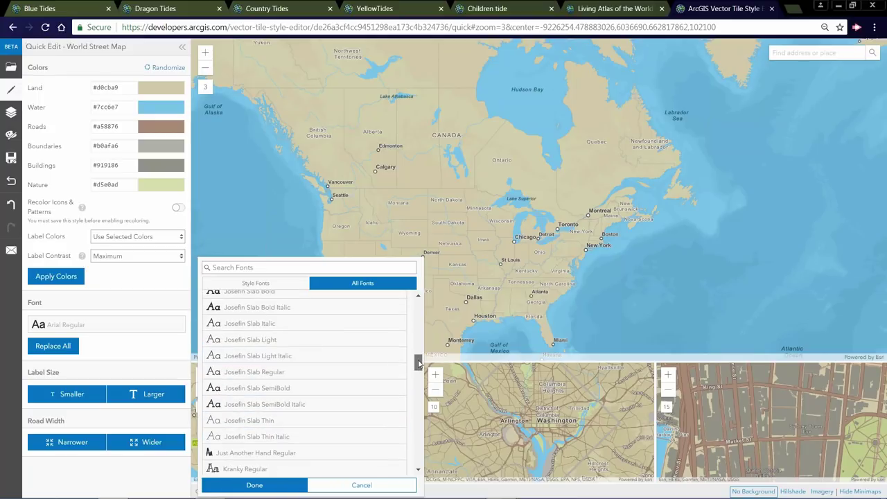
{"action": "left_click", "coordinate": [230, 356]}
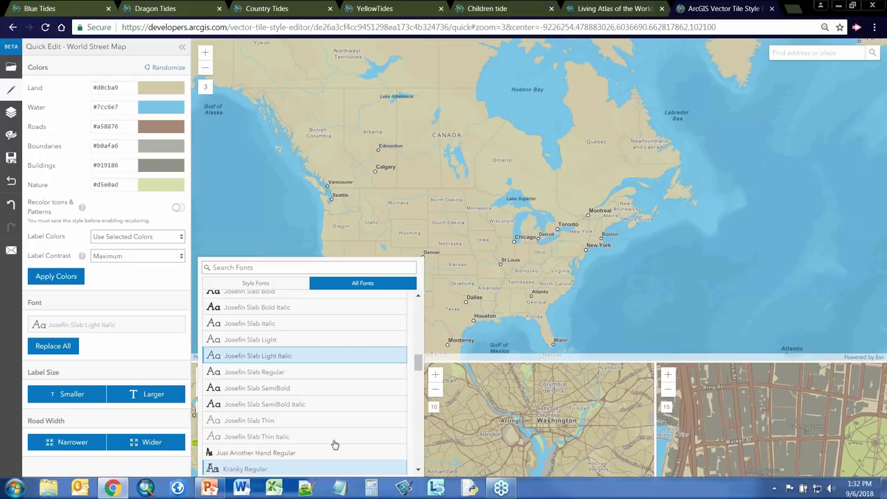
{"action": "left_click", "coordinate": [291, 483]}
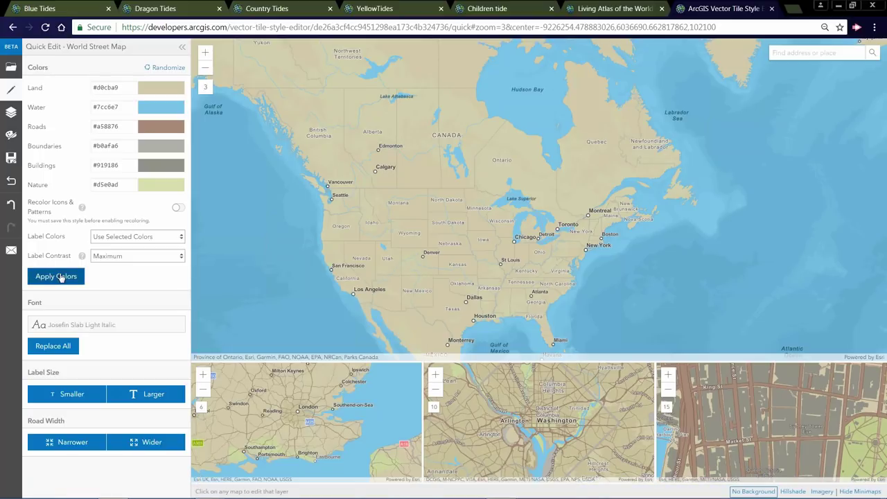
{"action": "left_click", "coordinate": [63, 348]}
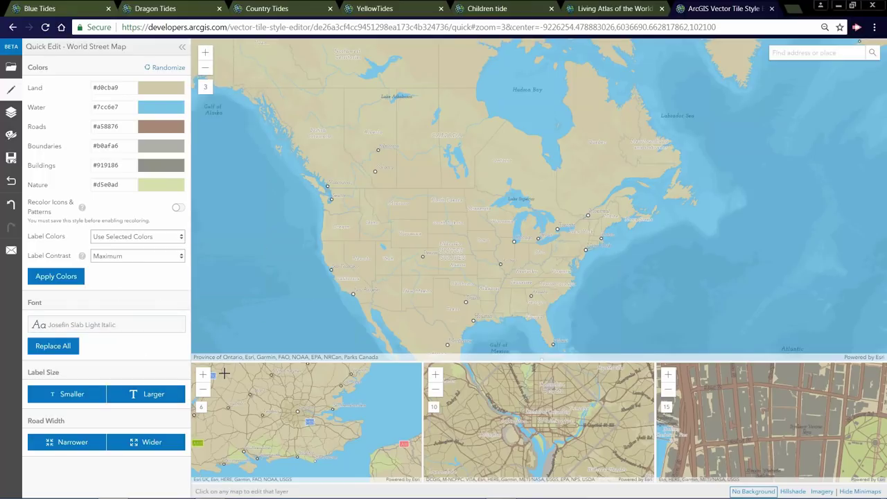
- Set Label Size to Larger so map labels render bigger
{"action": "left_click", "coordinate": [138, 393]}
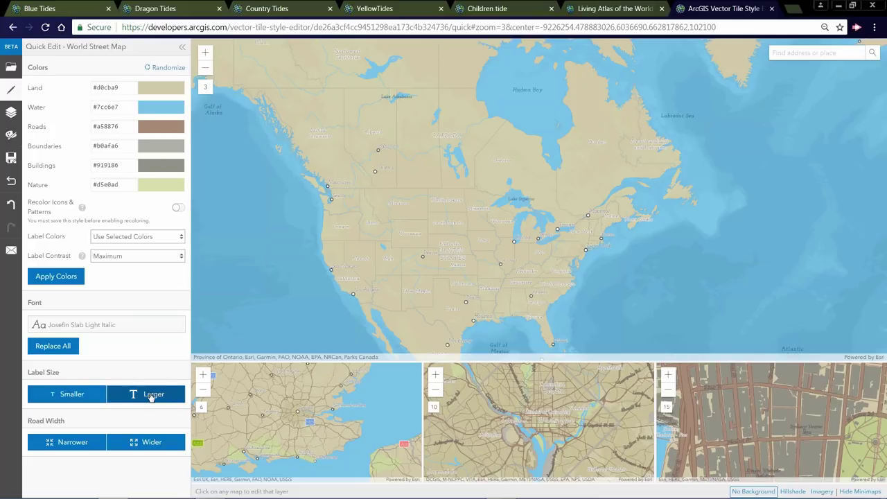
{"action": "left_click", "coordinate": [150, 397]}
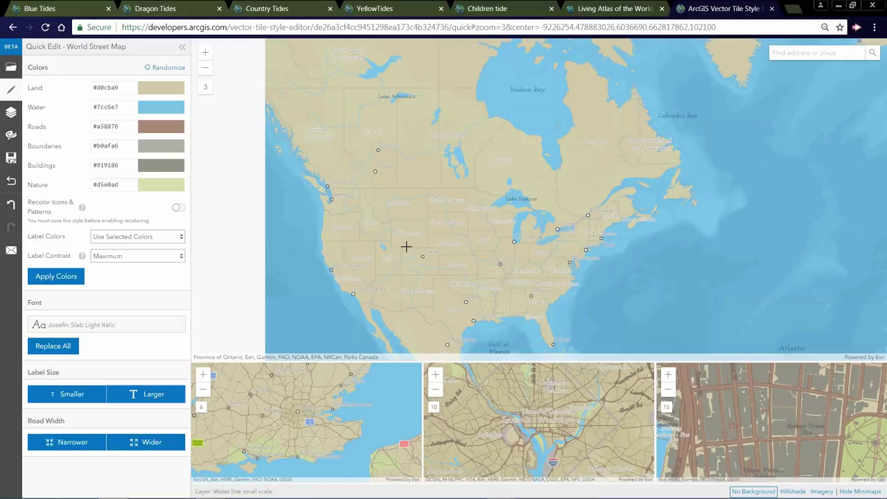
{"action": "left_click", "coordinate": [161, 238]}
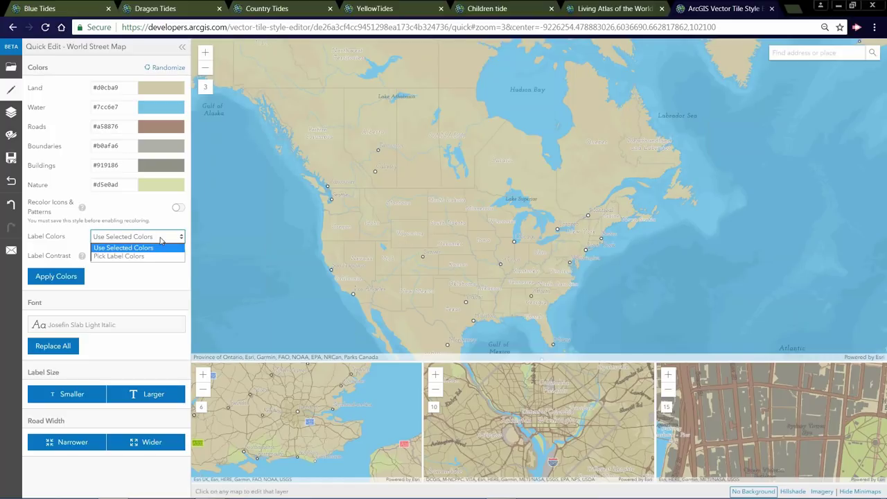
- Use Pick Label Colors with #0f0f0f text and a #d3d0be halo, then apply
{"action": "left_click", "coordinate": [125, 247]}
{"action": "key", "text": "Down"}
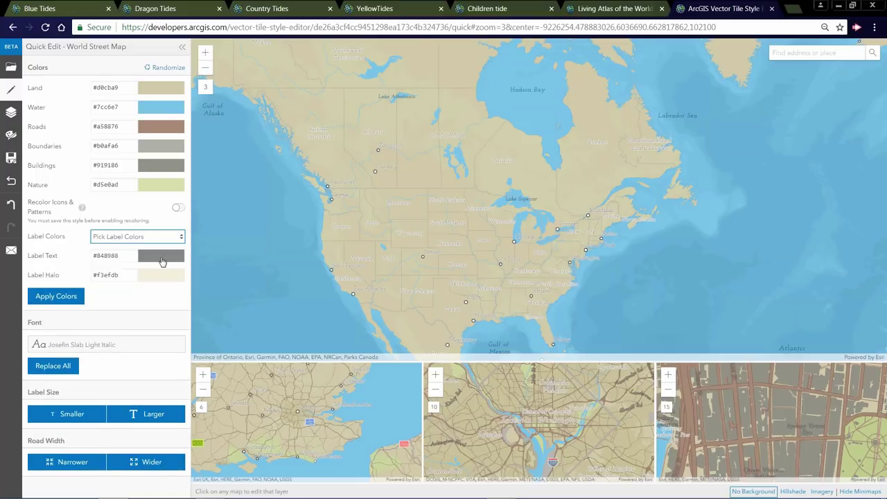
{"action": "left_click", "coordinate": [160, 255]}
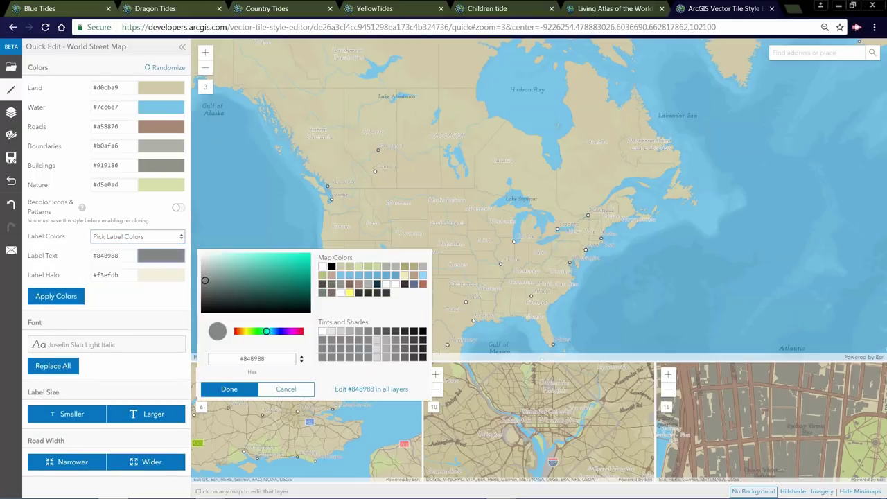
{"action": "left_click", "coordinate": [203, 308]}
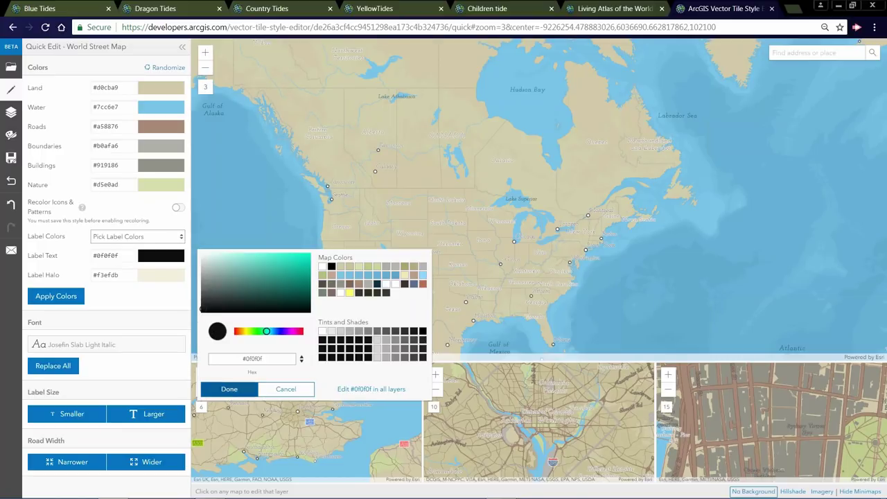
{"action": "left_click", "coordinate": [229, 389]}
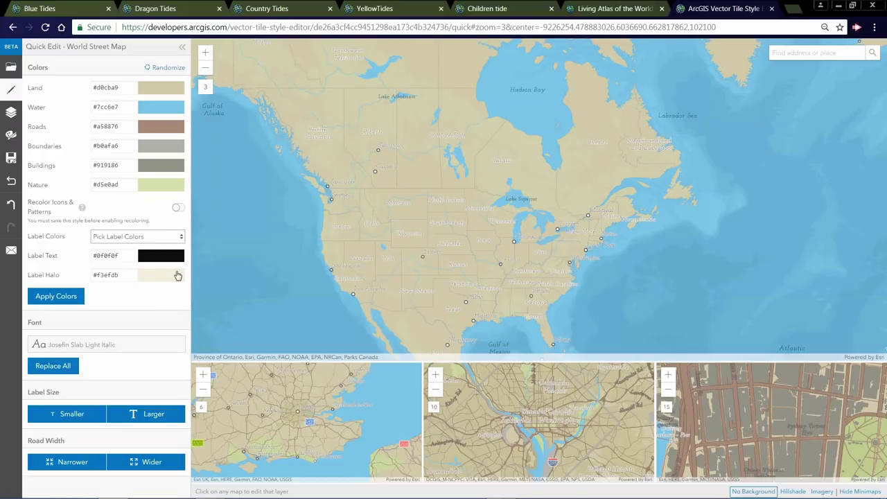
{"action": "left_click", "coordinate": [177, 276]}
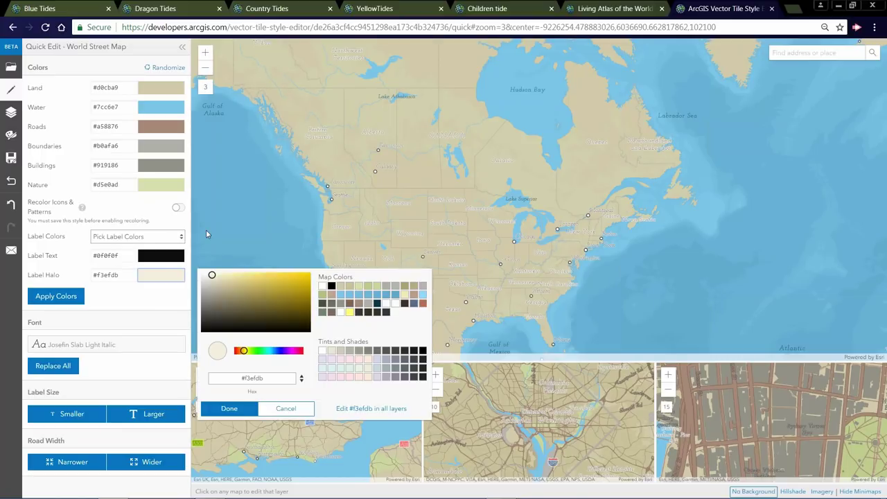
{"action": "left_click", "coordinate": [212, 283]}
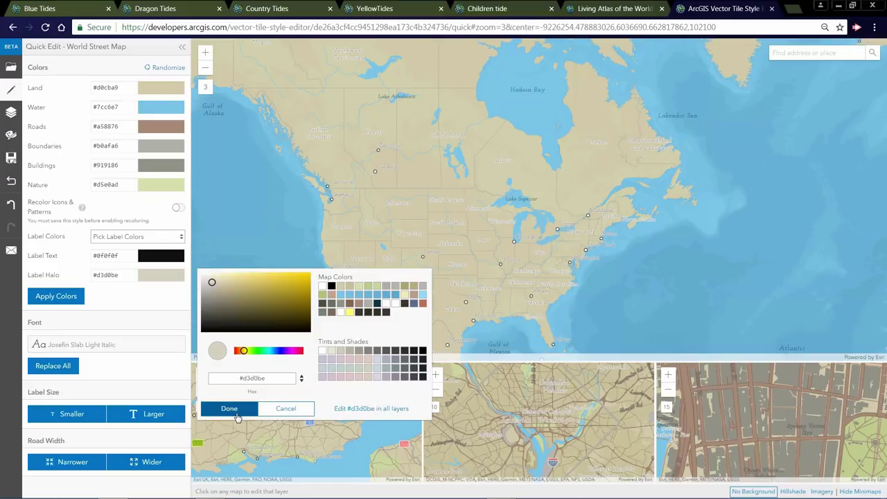
{"action": "left_click", "coordinate": [230, 409]}
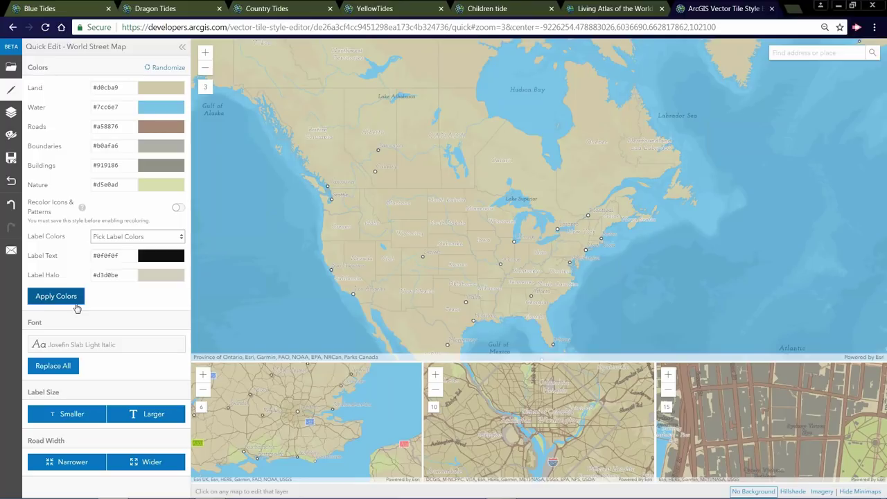
{"action": "left_click", "coordinate": [76, 305]}
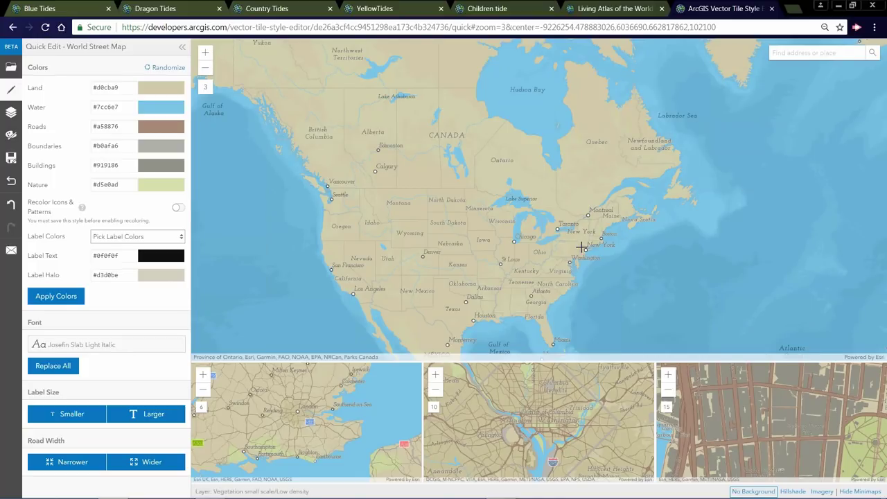
- Zoom into Manhattan, apply Road Width Wider twice, then zoom out one level
{"action": "scroll", "coordinate": [582, 247], "scroll_direction": "up", "scroll_amount": 5}
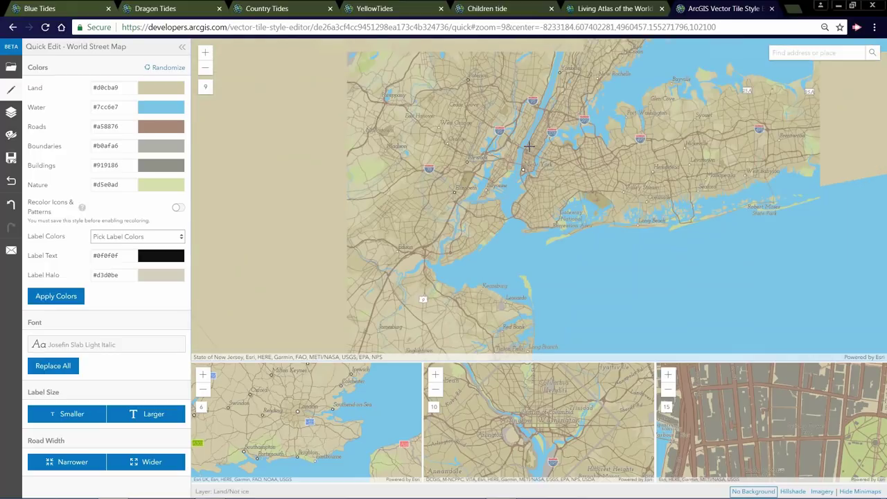
{"action": "scroll", "coordinate": [540, 162], "scroll_direction": "up", "scroll_amount": 3}
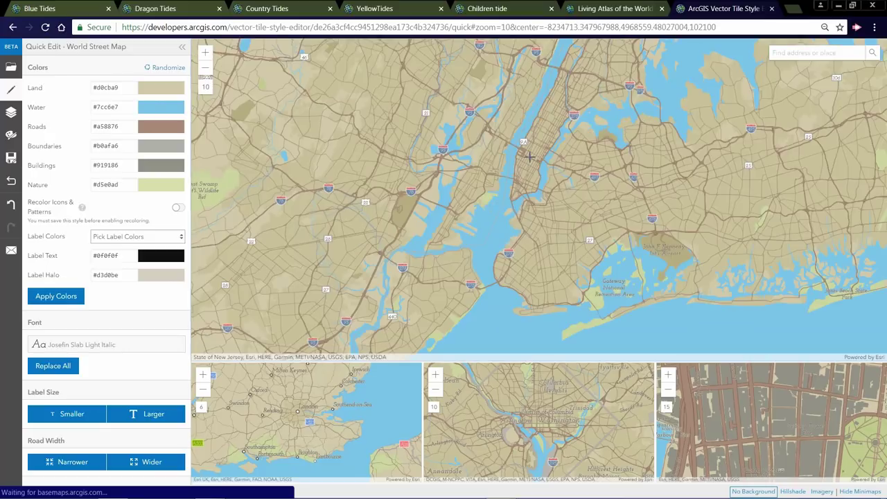
{"action": "scroll", "coordinate": [538, 246], "scroll_direction": "up", "scroll_amount": 4}
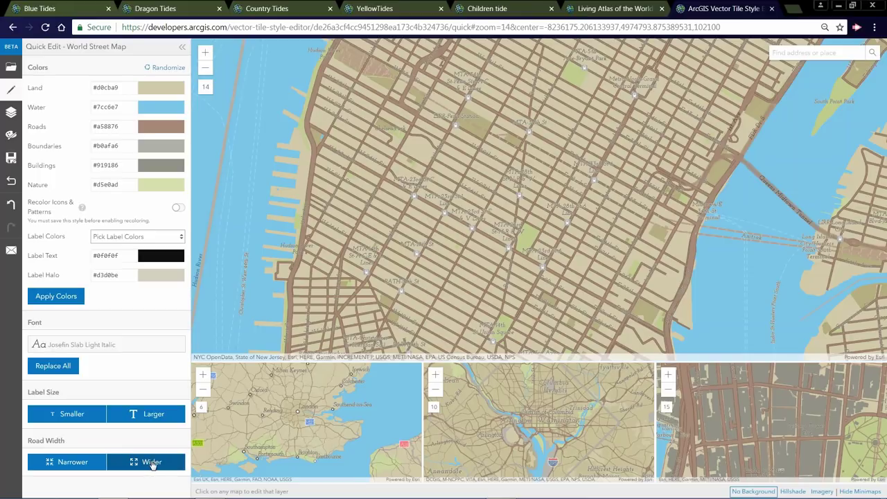
{"action": "left_click", "coordinate": [152, 463]}
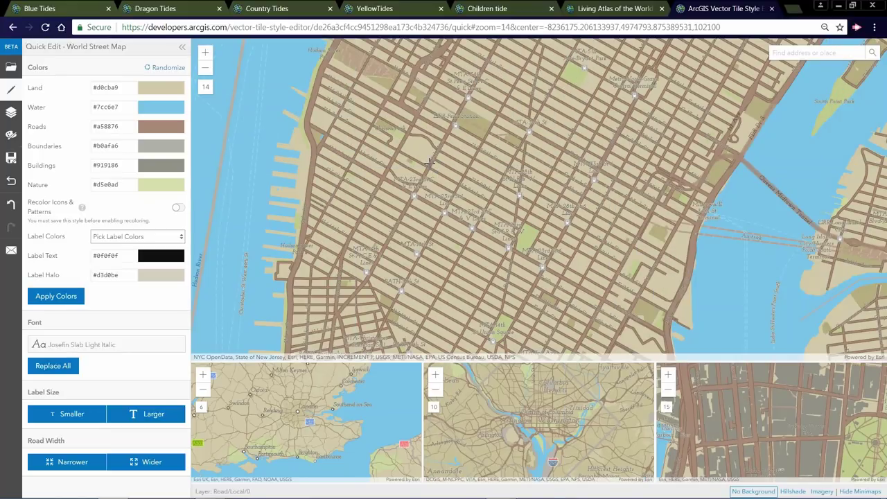
{"action": "left_click", "coordinate": [146, 461]}
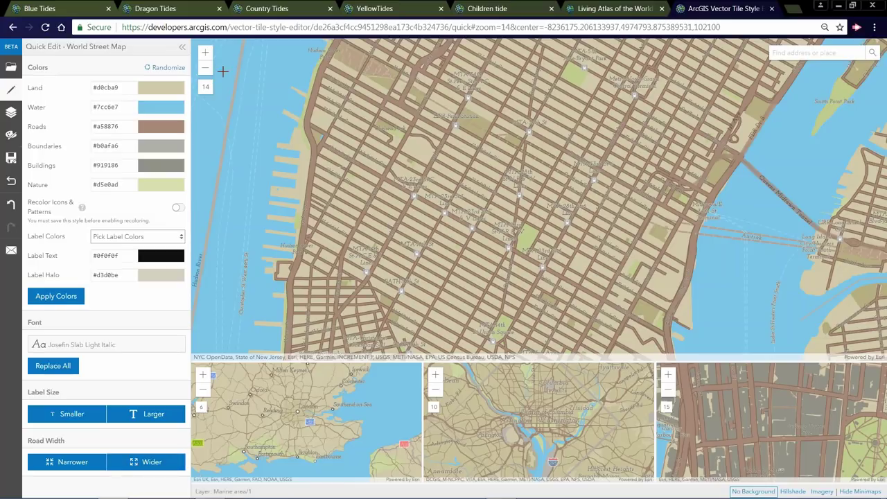
{"action": "left_click", "coordinate": [205, 68]}
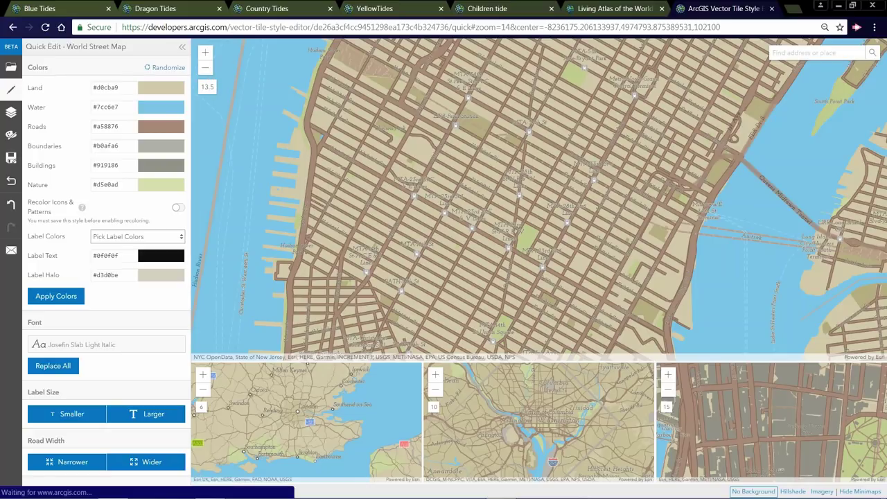
- Zoom out to level 3 and pan the main map to center North America
{"action": "scroll", "coordinate": [403, 239], "scroll_direction": "down", "scroll_amount": 5}
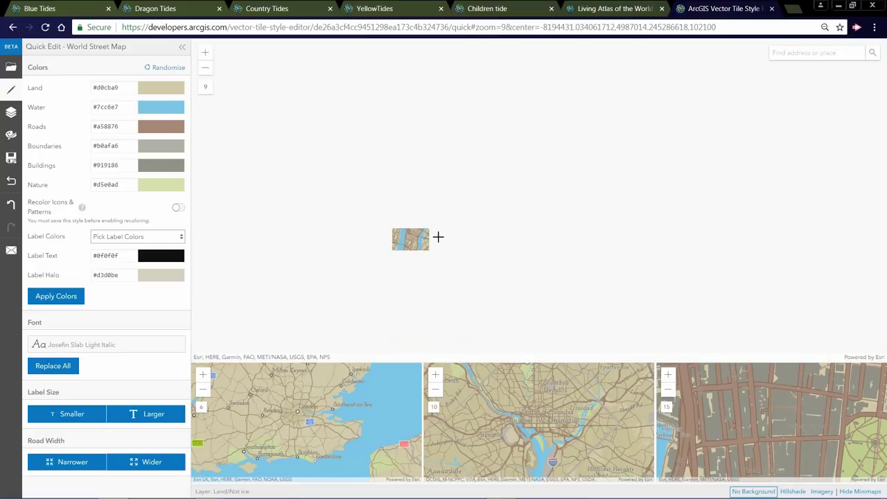
{"action": "scroll", "coordinate": [438, 232], "scroll_direction": "down", "scroll_amount": 3}
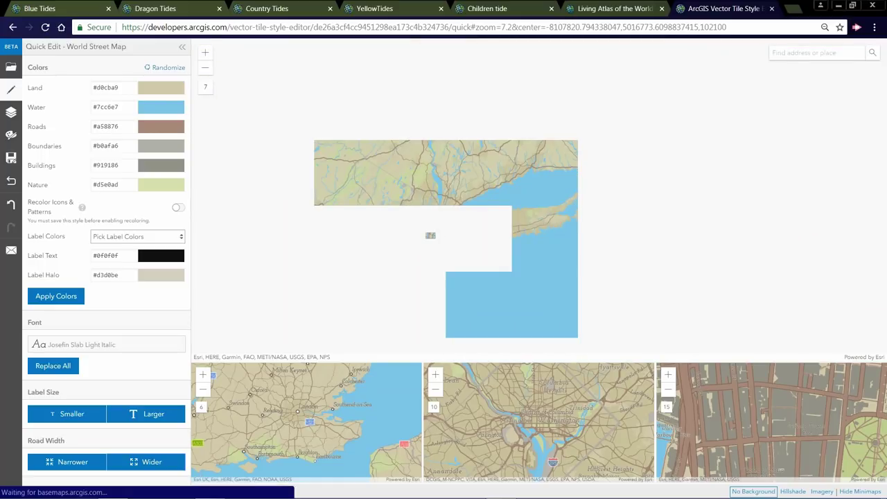
{"action": "scroll", "coordinate": [434, 237], "scroll_direction": "down", "scroll_amount": 2}
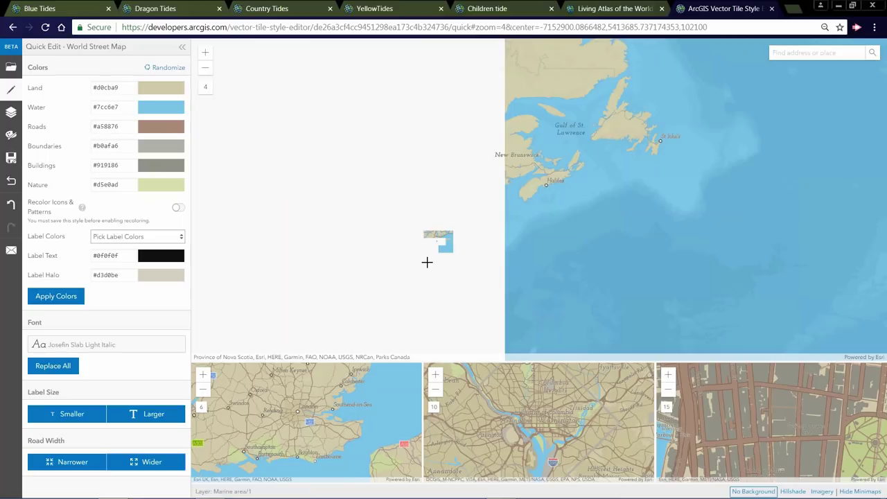
{"action": "scroll", "coordinate": [463, 273], "scroll_direction": "down", "scroll_amount": 1}
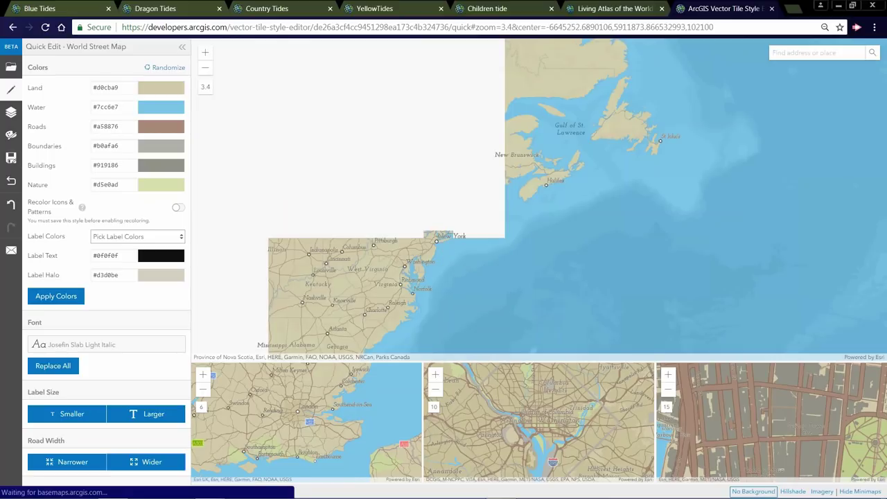
{"action": "scroll", "coordinate": [515, 278], "scroll_direction": "down", "scroll_amount": 1}
{"action": "scroll", "coordinate": [469, 281], "scroll_direction": "up", "scroll_amount": 1}
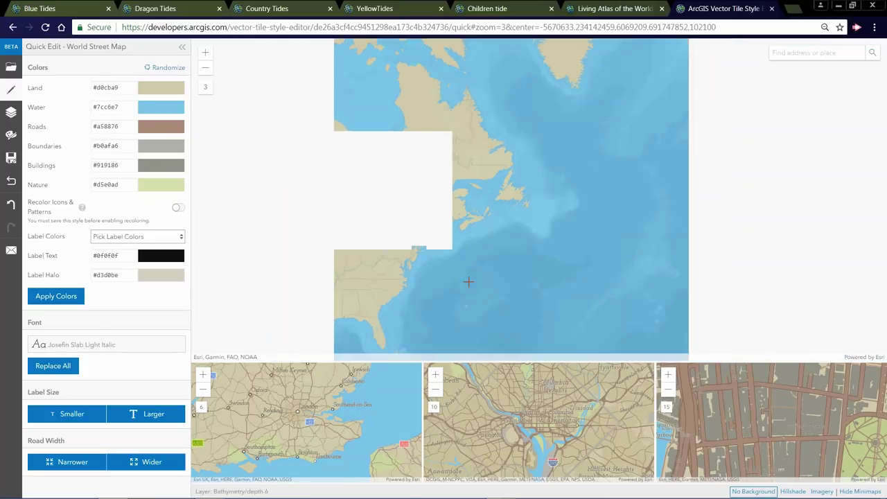
{"action": "left_click_drag", "start_coordinate": [515, 265], "coordinate": [580, 244]}
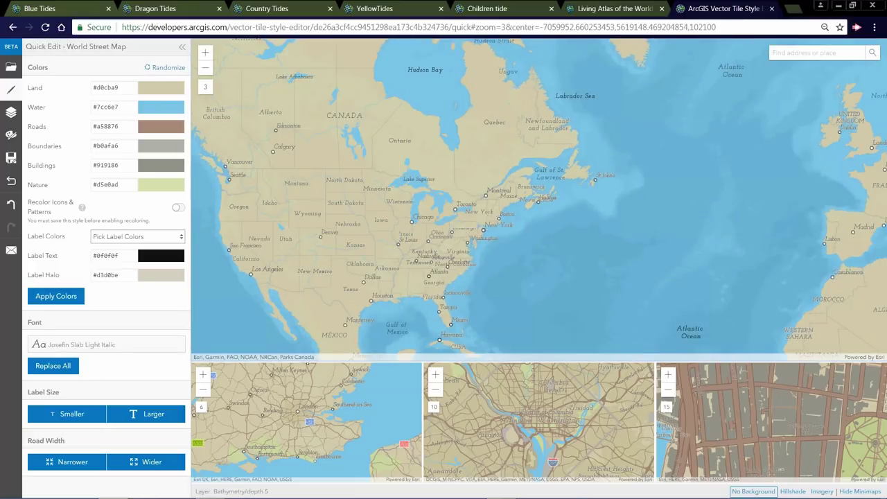
{"action": "left_click_drag", "start_coordinate": [405, 239], "coordinate": [487, 247]}
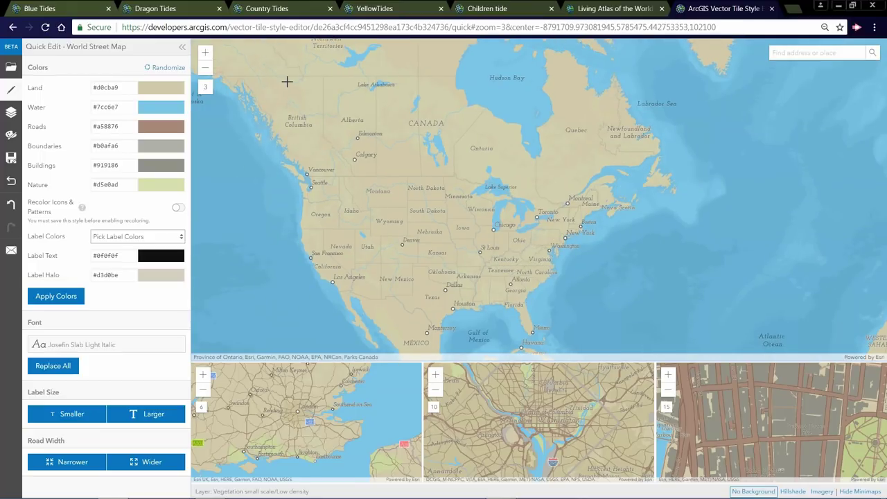
{"action": "left_click", "coordinate": [170, 70]}
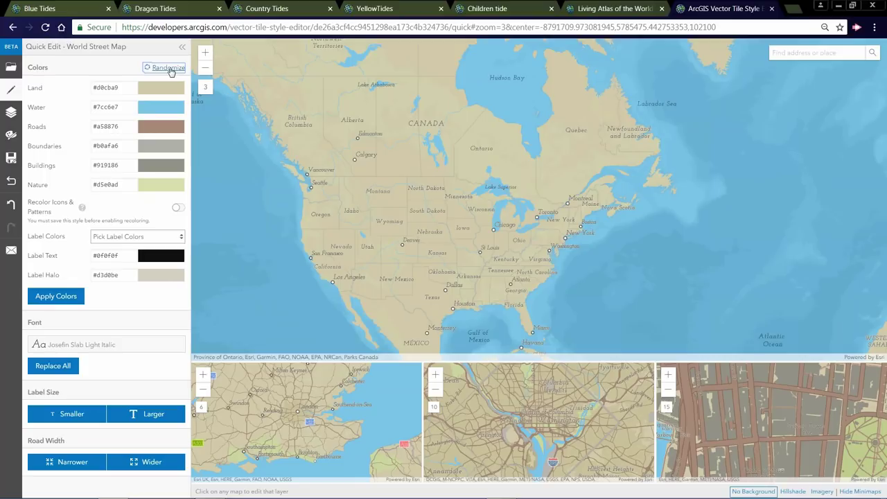
- Randomize the map colours, set labels to Use Selected Colors, and apply them
{"action": "left_click", "coordinate": [169, 69]}
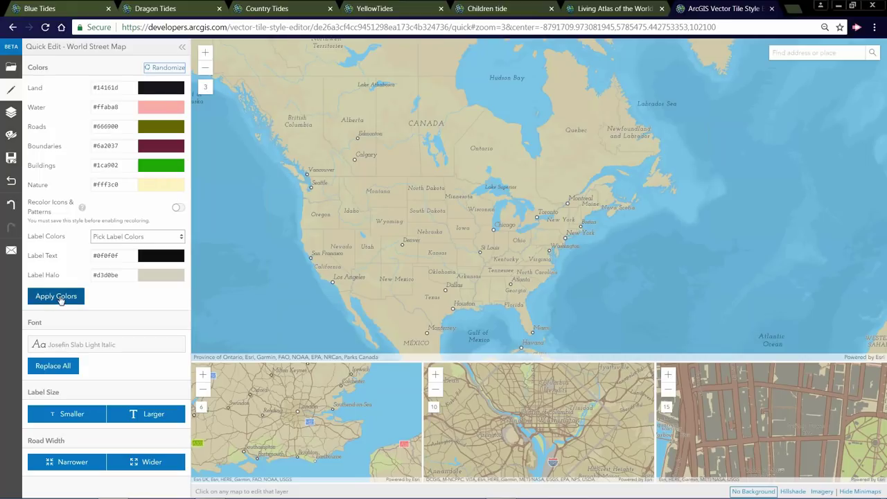
{"action": "left_click", "coordinate": [153, 238]}
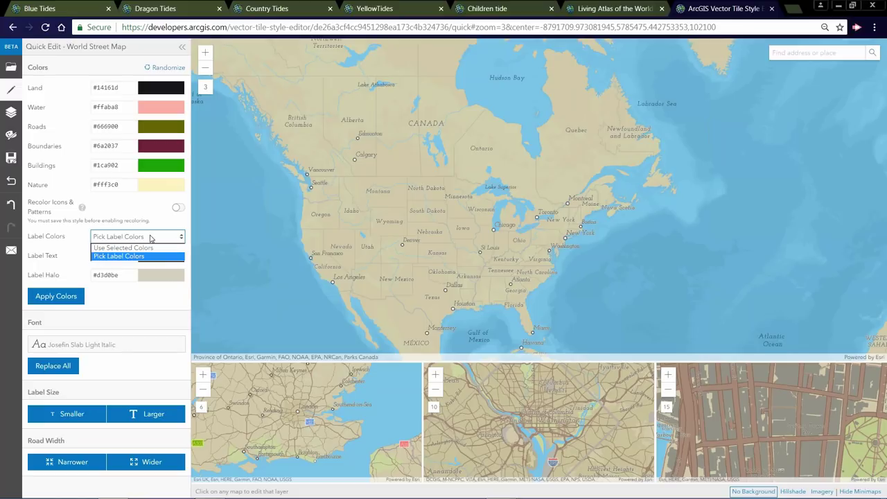
{"action": "left_click", "coordinate": [129, 245]}
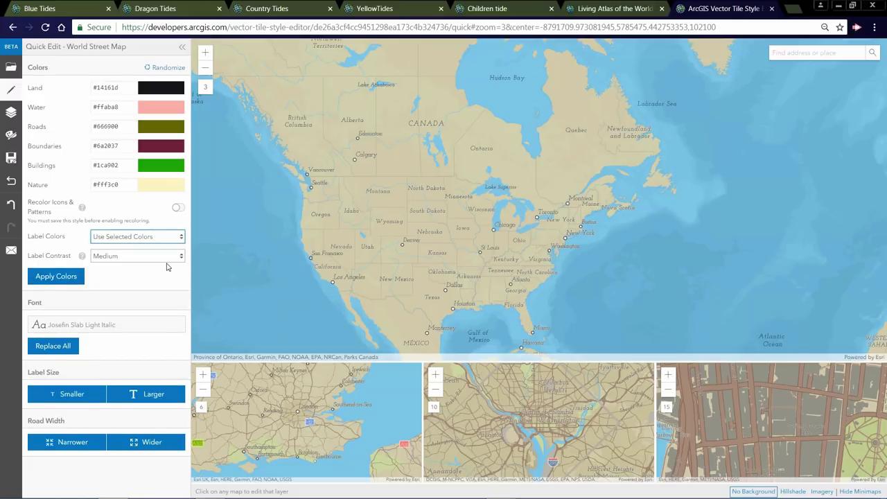
{"action": "left_click", "coordinate": [59, 282]}
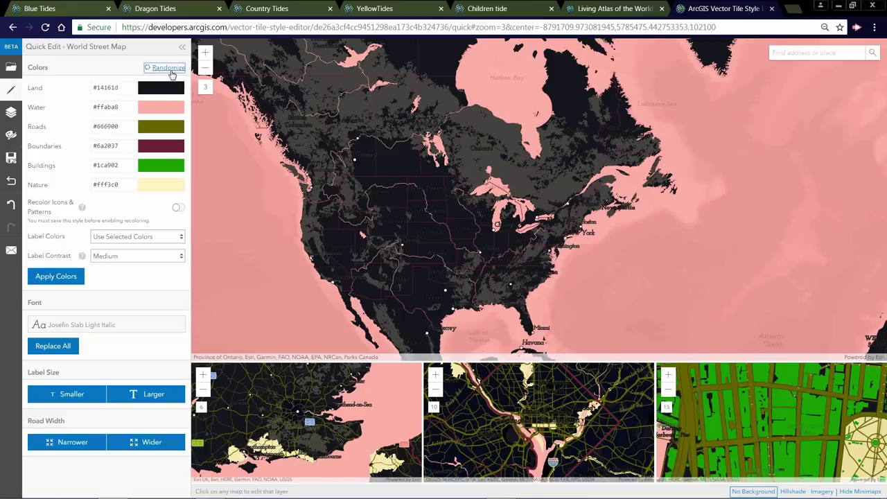
- Randomize repeatedly until a scheme with purple land #a179bd appears
{"action": "left_click", "coordinate": [171, 72]}
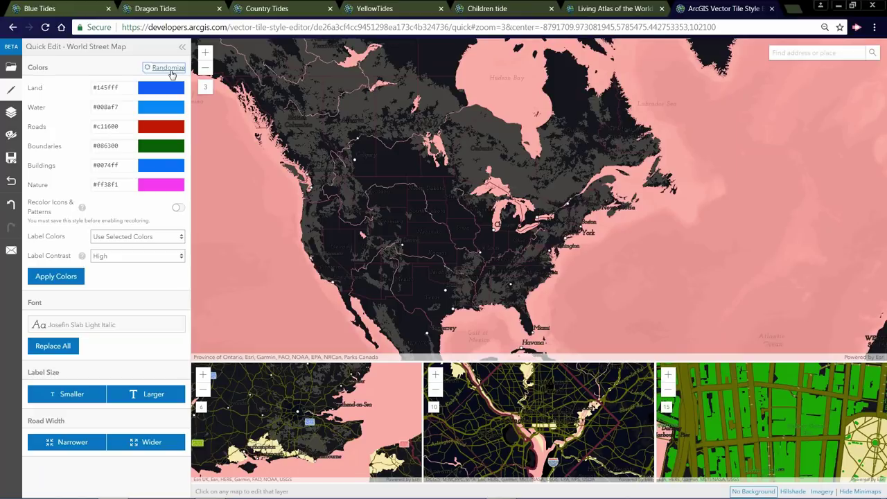
{"action": "left_click", "coordinate": [171, 72]}
{"action": "left_click", "coordinate": [171, 72]}
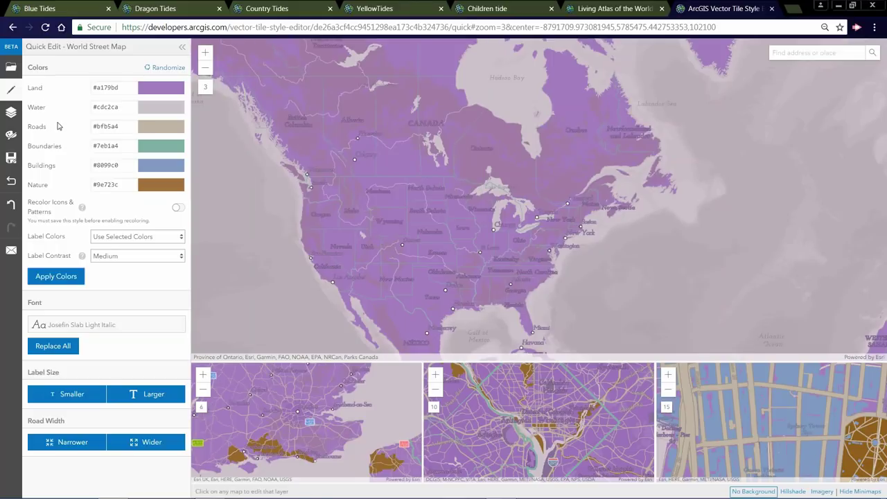
- Load the Creative style Charted Territory, discarding changes, reload, and pan to northern Europe
{"action": "left_click", "coordinate": [10, 69]}
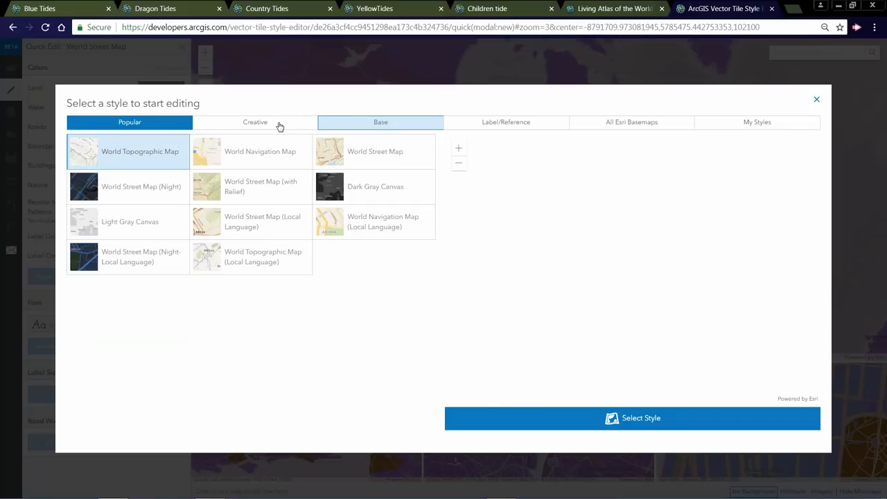
{"action": "left_click", "coordinate": [280, 126]}
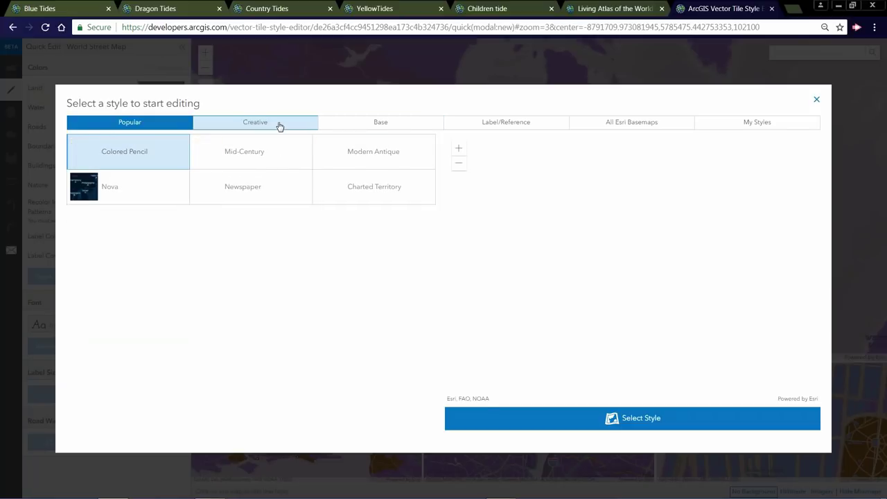
{"action": "left_click", "coordinate": [372, 190]}
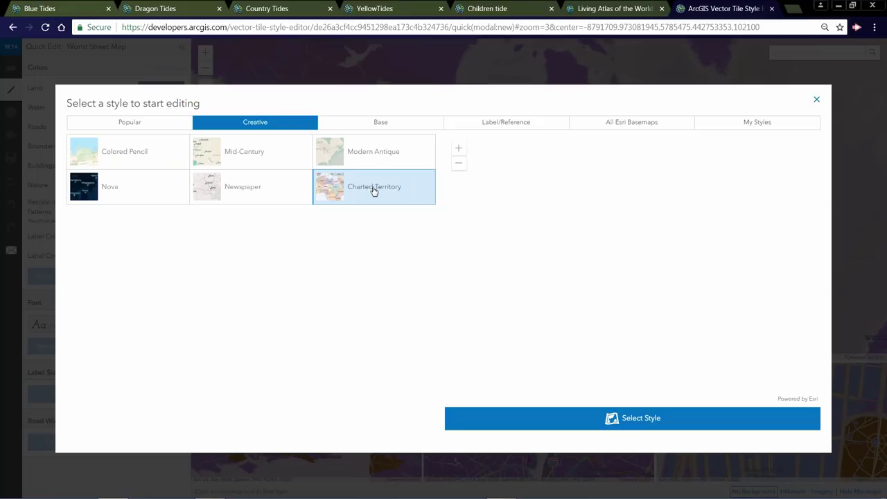
{"action": "left_click", "coordinate": [645, 421]}
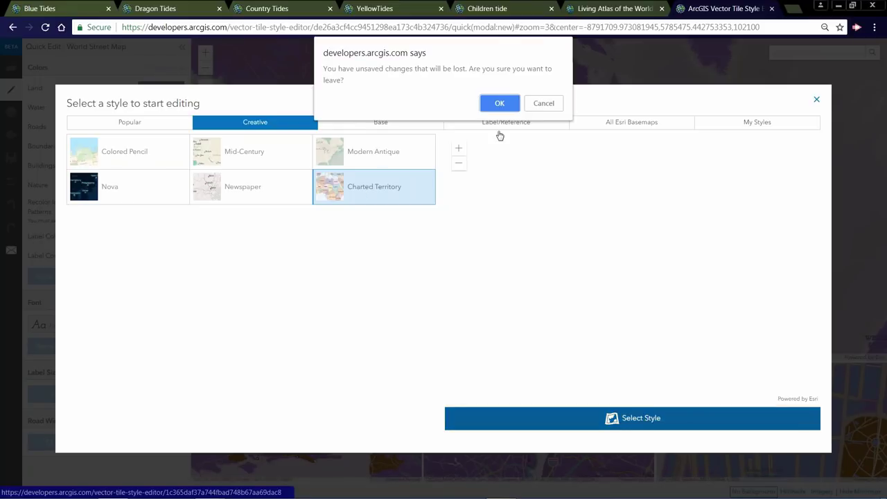
{"action": "key", "text": "Return"}
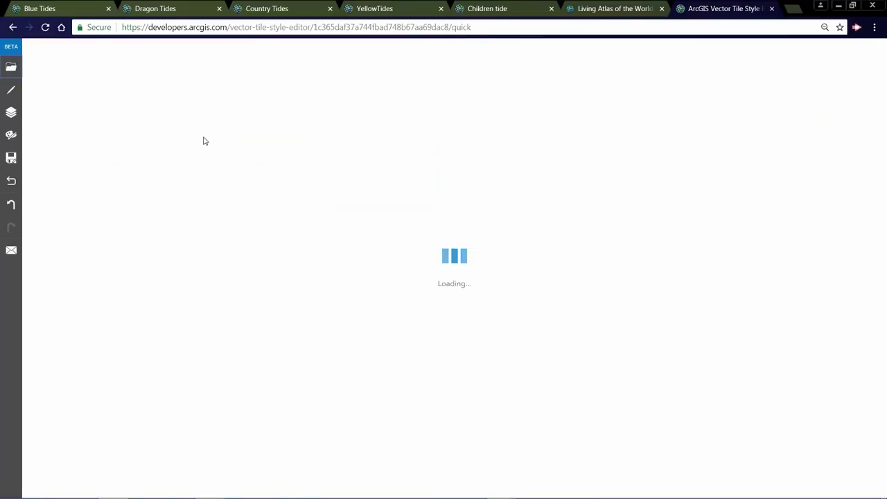
{"action": "left_click", "coordinate": [45, 28]}
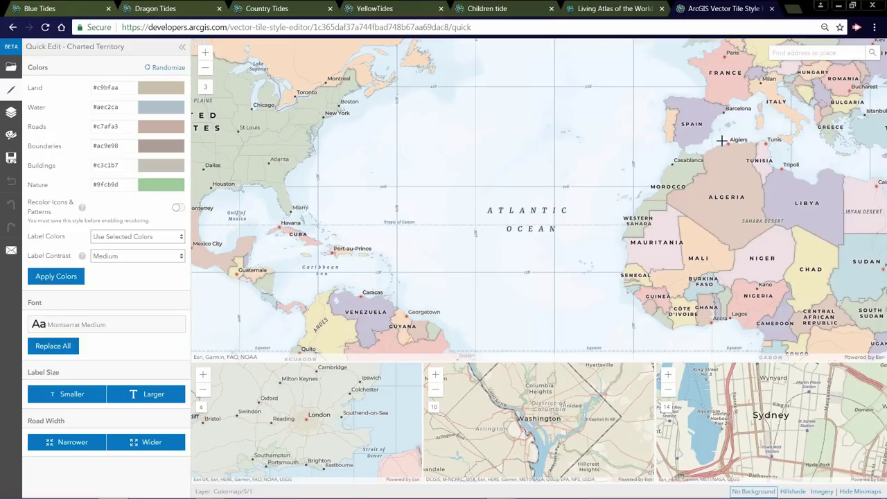
{"action": "left_click_drag", "start_coordinate": [527, 210], "coordinate": [232, 267]}
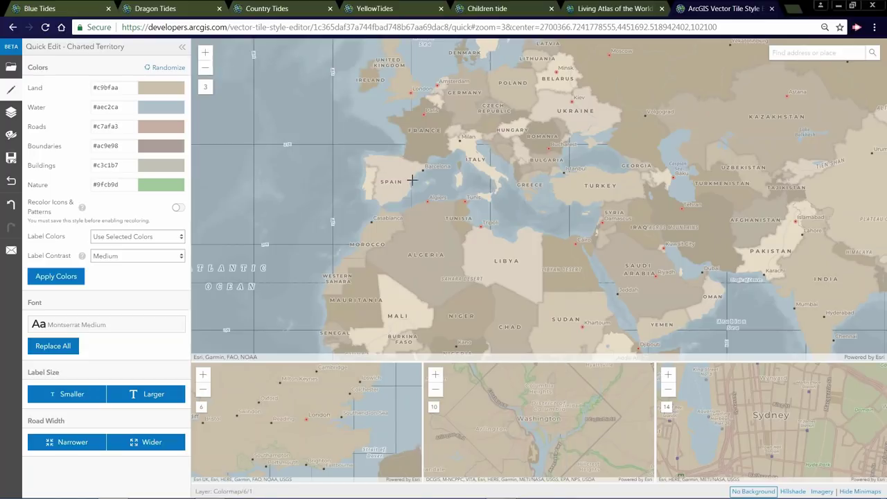
{"action": "left_click_drag", "start_coordinate": [412, 180], "coordinate": [444, 233]}
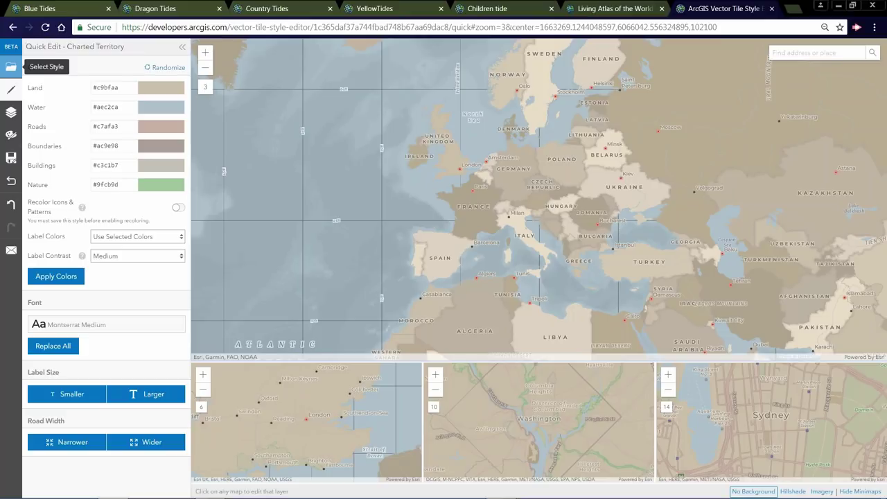
- Load World Navigation Map from Popular, discard unsaved changes, and reload the editor
{"action": "left_click", "coordinate": [11, 66]}
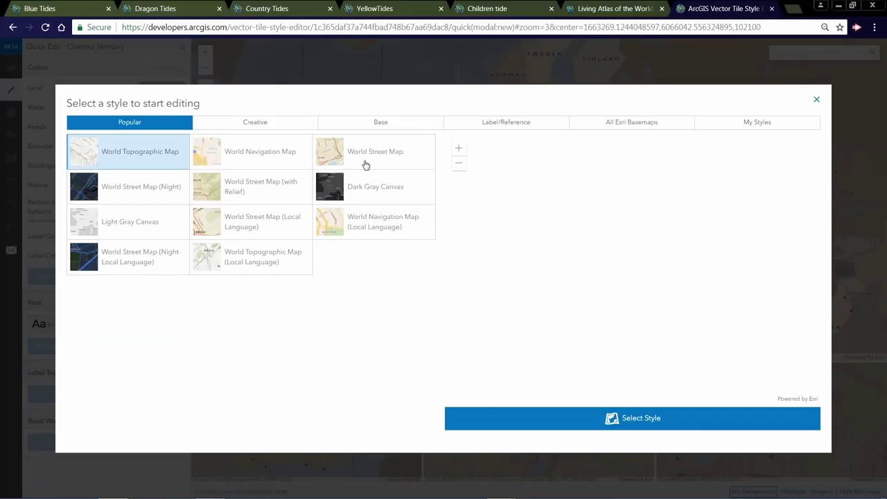
{"action": "left_click", "coordinate": [272, 152]}
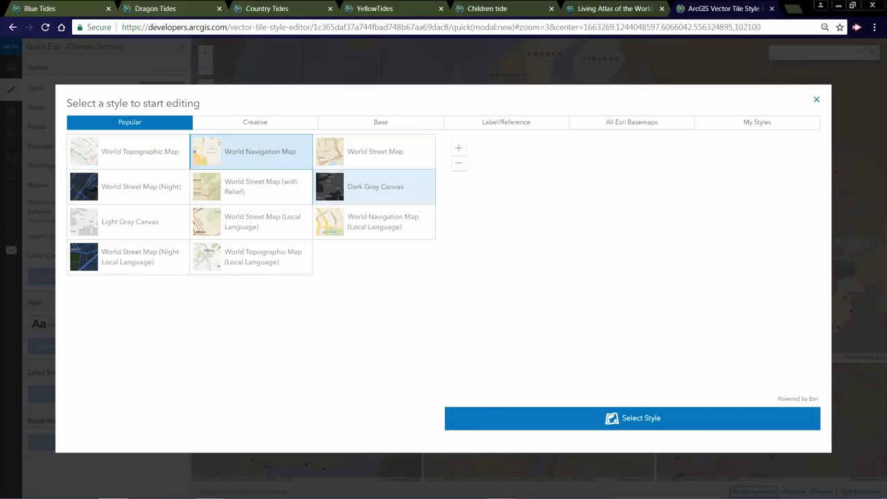
{"action": "left_click", "coordinate": [628, 420]}
{"action": "left_click", "coordinate": [692, 421]}
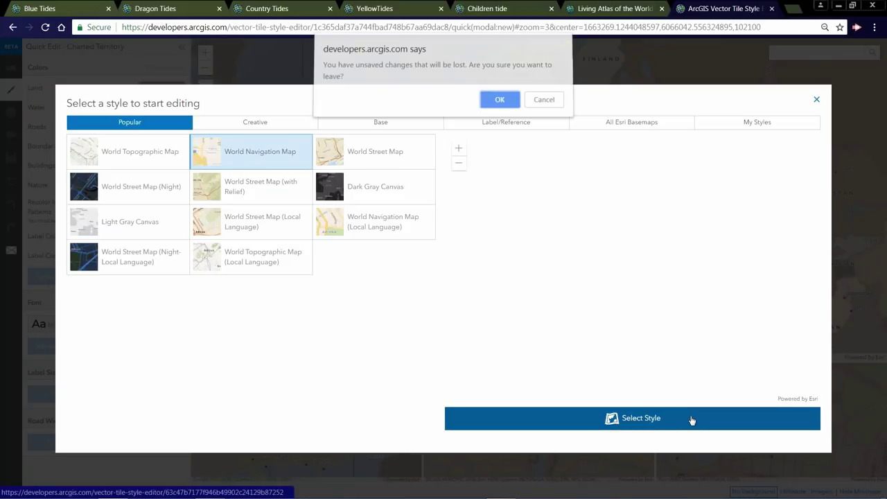
{"action": "left_click", "coordinate": [503, 104]}
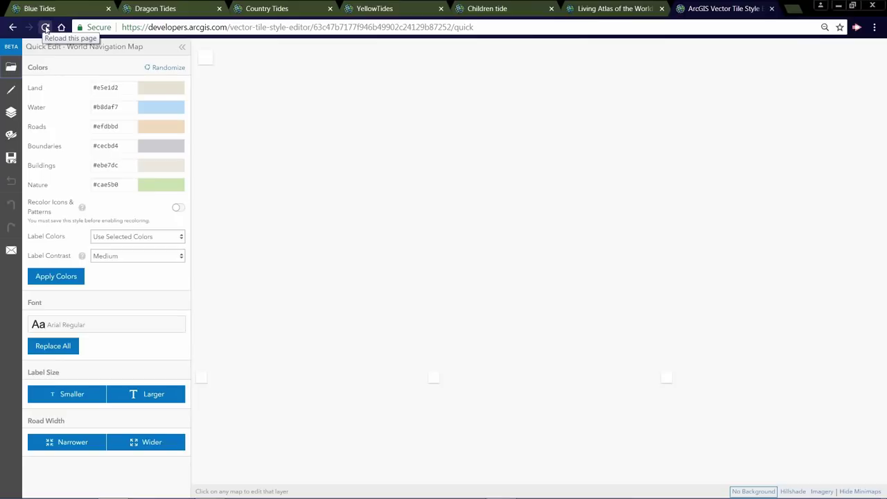
{"action": "left_click", "coordinate": [45, 28]}
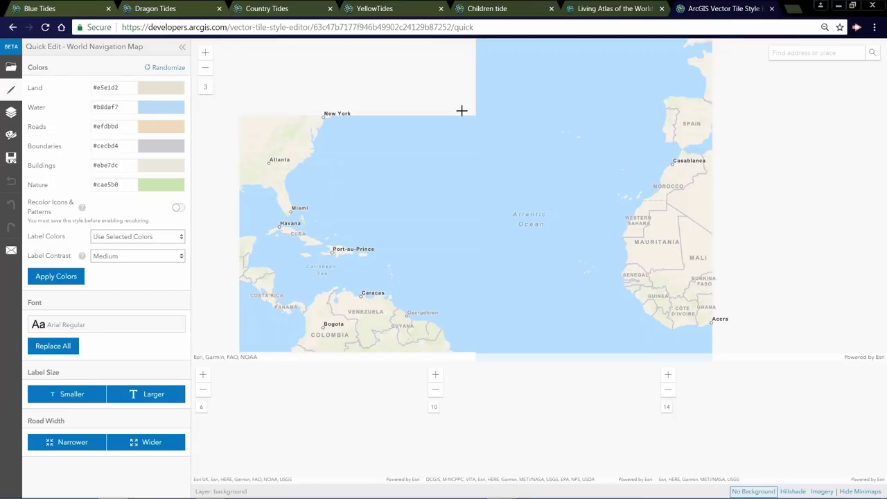
{"action": "left_click_drag", "start_coordinate": [406, 179], "coordinate": [460, 277]}
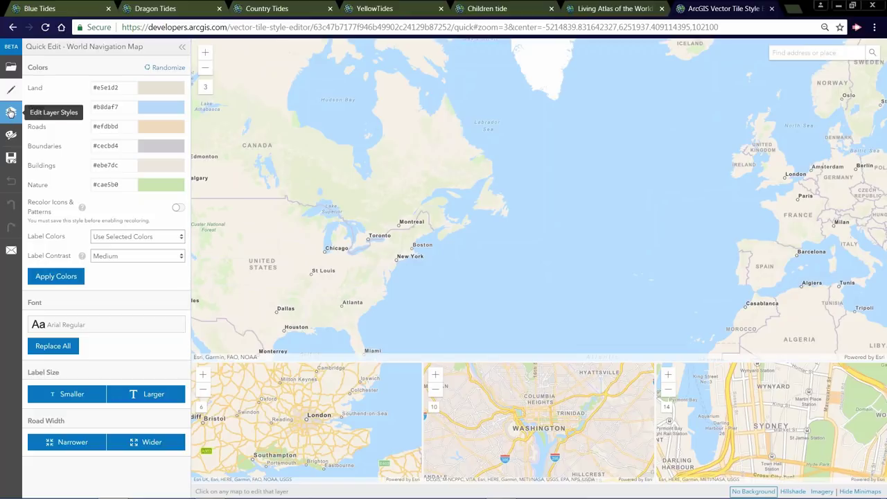
- Expand Natural > Land in the layer list, centre Greenland, and select the Land/Ice layer
{"action": "left_click", "coordinate": [11, 113]}
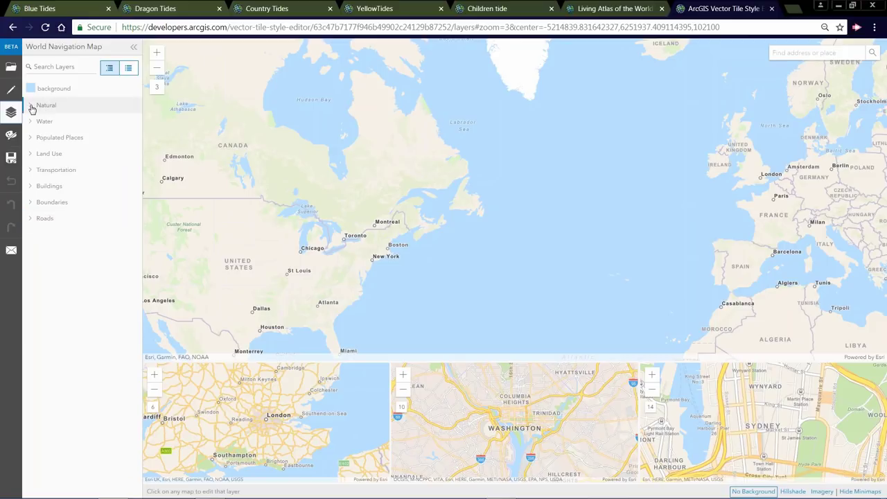
{"action": "left_click", "coordinate": [31, 107]}
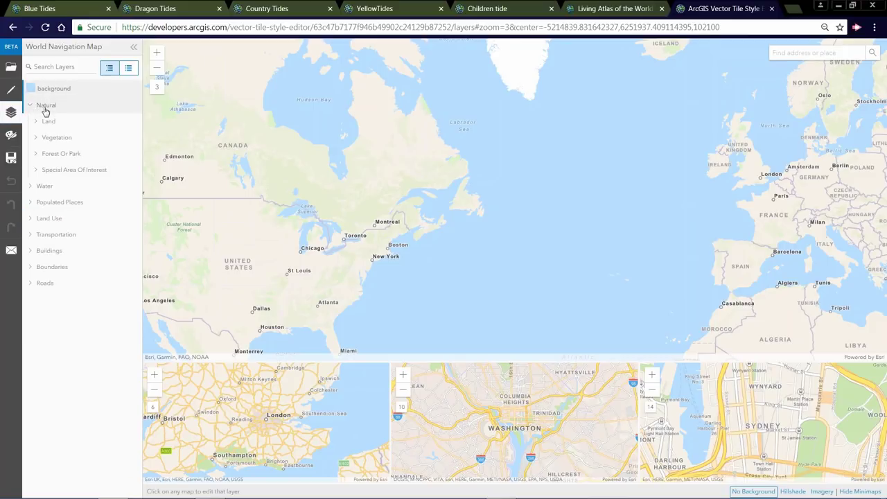
{"action": "left_click", "coordinate": [61, 122]}
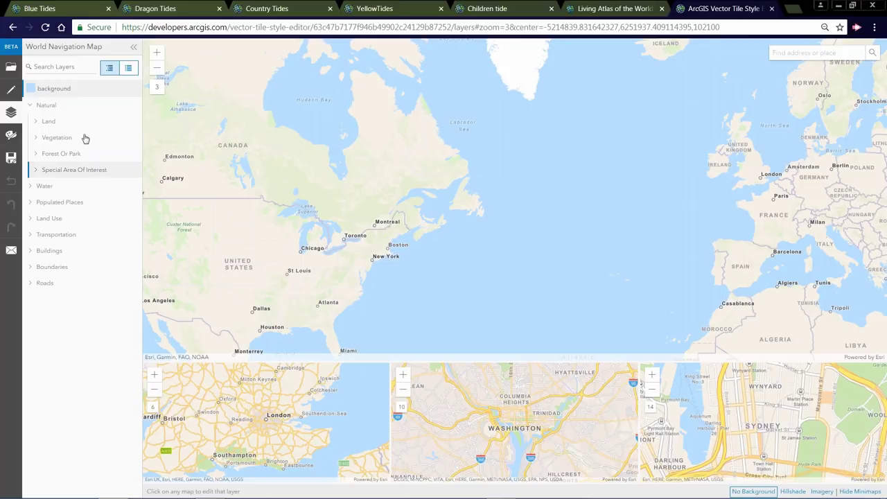
{"action": "left_click", "coordinate": [37, 122]}
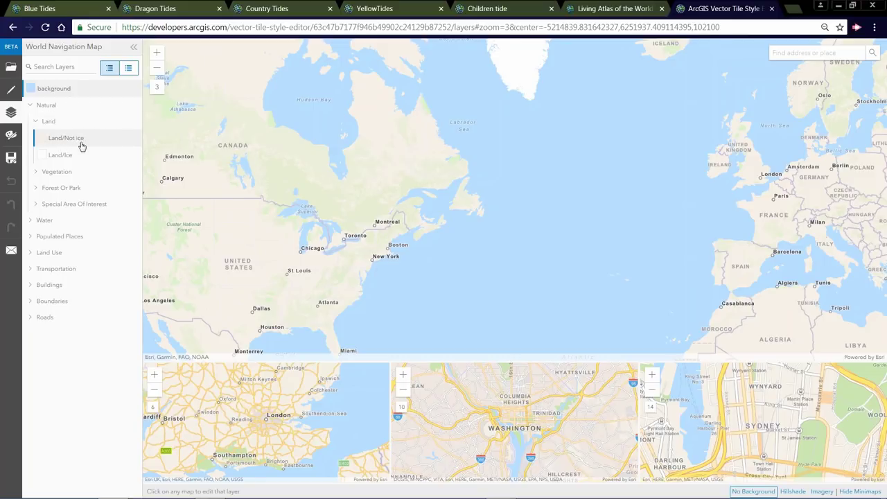
{"action": "left_click_drag", "start_coordinate": [471, 85], "coordinate": [473, 217]}
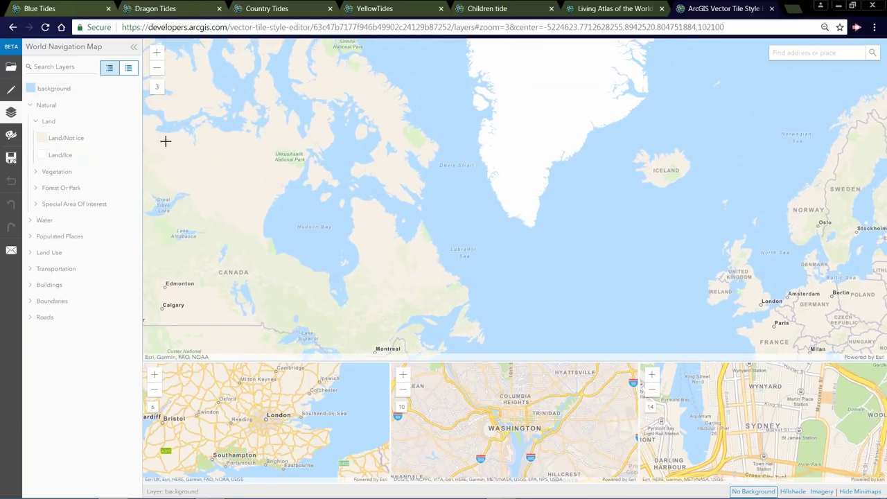
{"action": "left_click", "coordinate": [61, 157]}
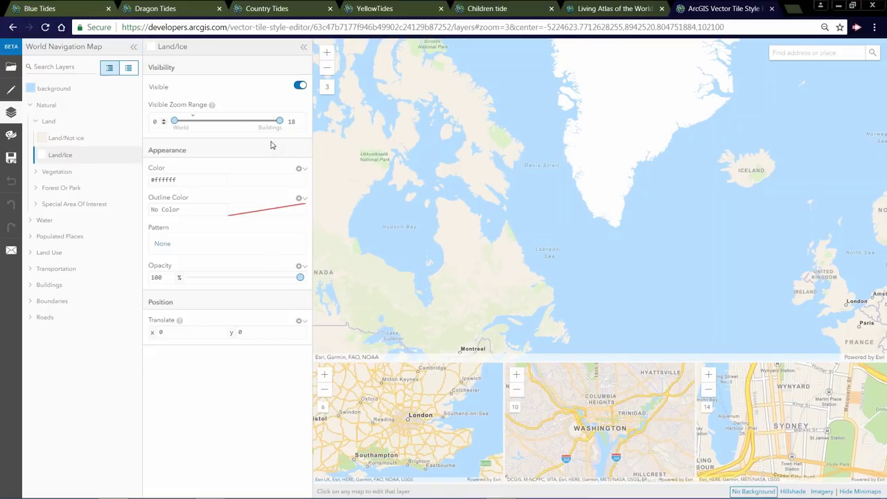
- Test Land/Ice visibility and minimum zoom, zoom the map to level 4, keeping range 0–18
{"action": "left_click", "coordinate": [298, 86]}
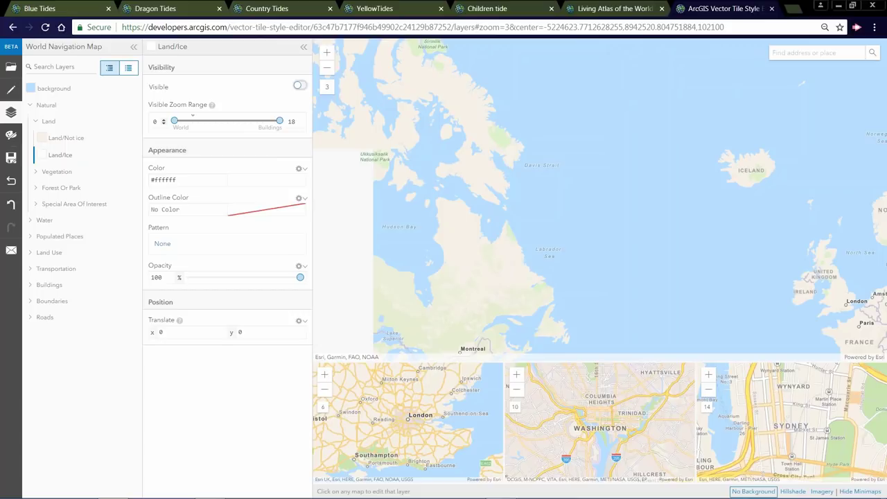
{"action": "left_click", "coordinate": [300, 87]}
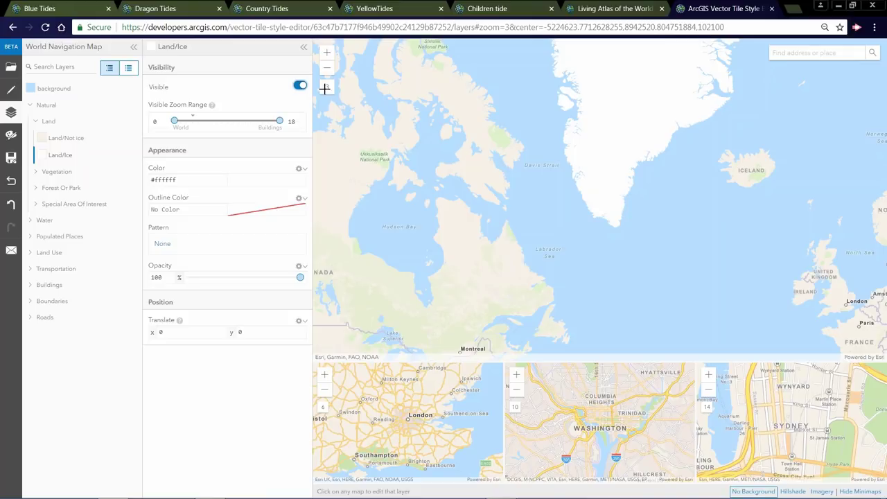
{"action": "left_click_drag", "start_coordinate": [174, 122], "coordinate": [198, 121]}
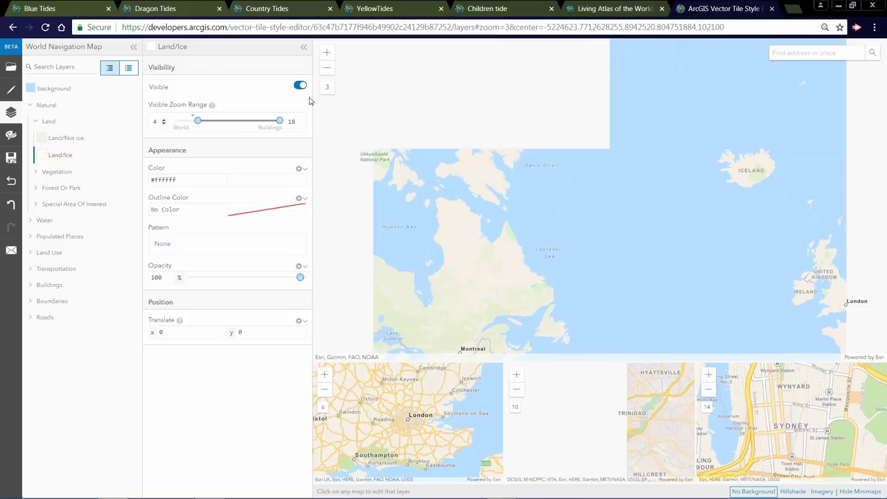
{"action": "left_click", "coordinate": [326, 54]}
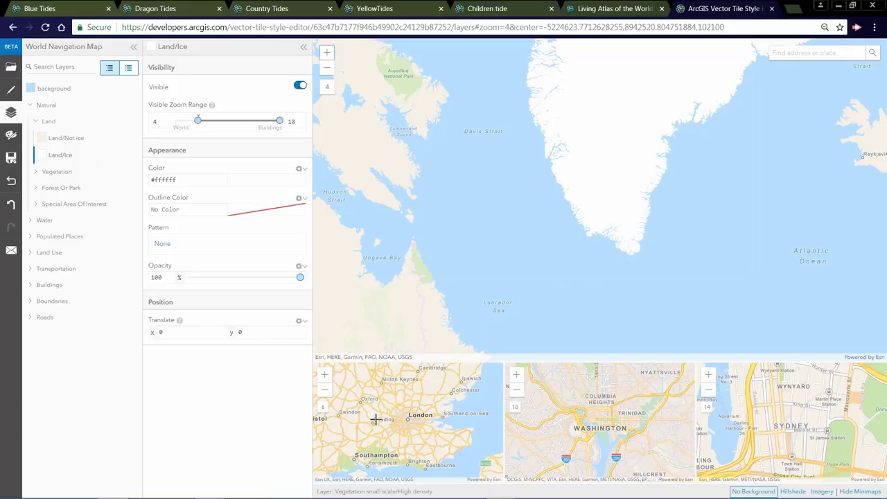
{"action": "left_click_drag", "start_coordinate": [198, 121], "coordinate": [173, 121]}
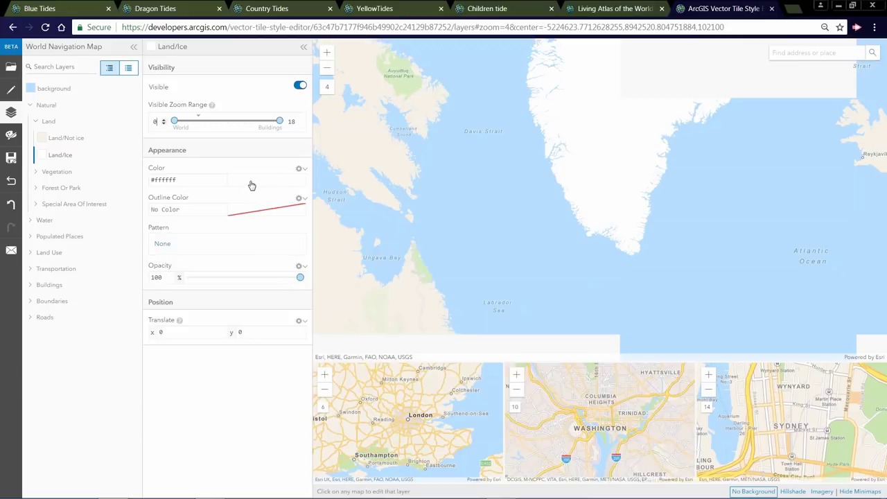
- Colour Land/Ice blue #1515f6 so Greenland's ice turns blue, then select the Land group
{"action": "left_click", "coordinate": [251, 184]}
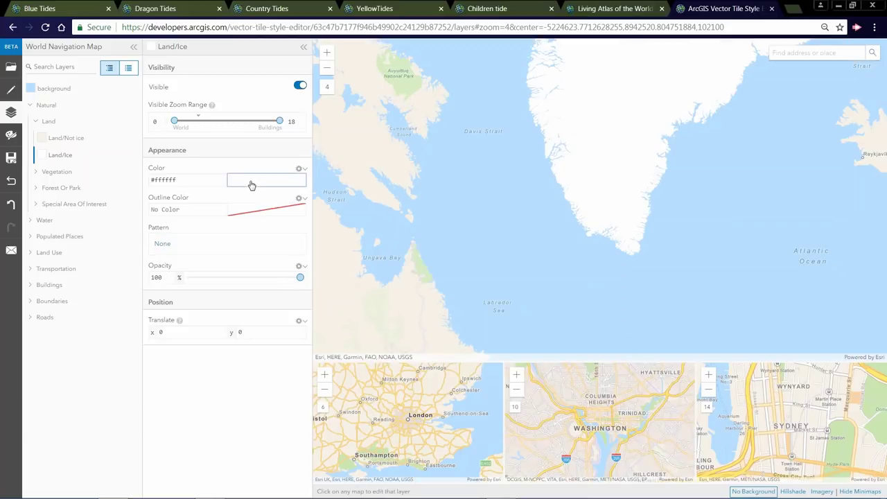
{"action": "left_click", "coordinate": [423, 180]}
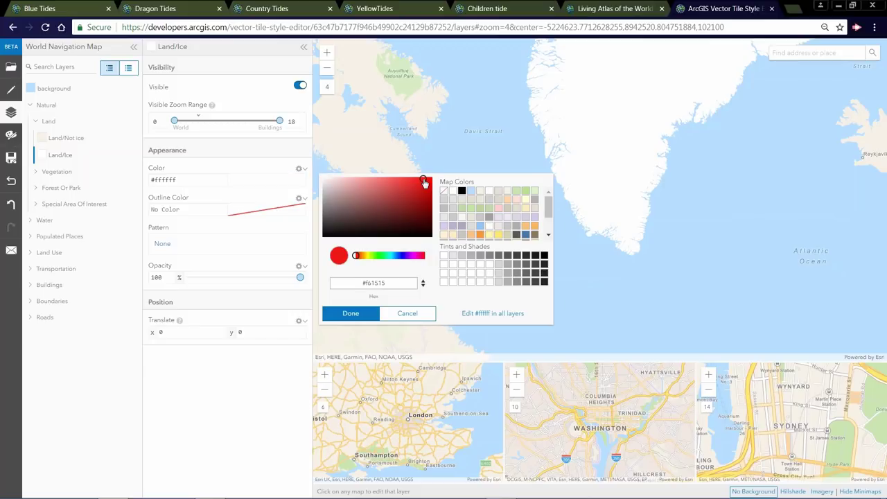
{"action": "left_click", "coordinate": [398, 256]}
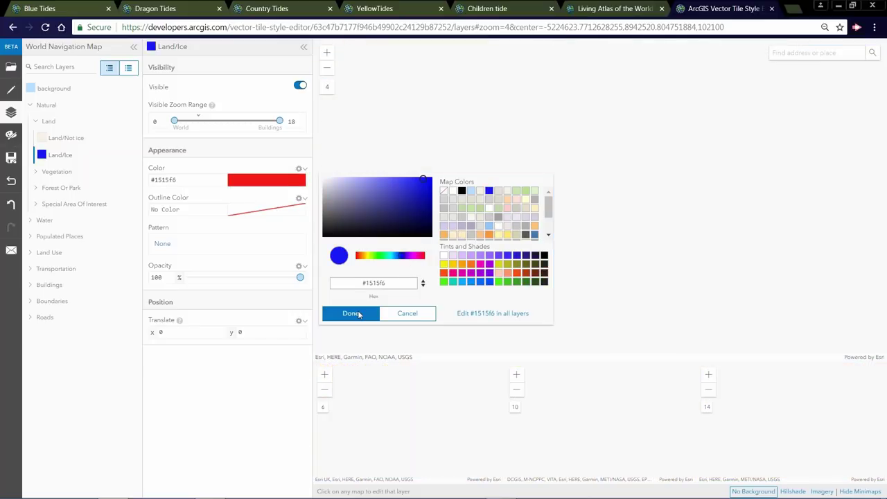
{"action": "left_click", "coordinate": [351, 313]}
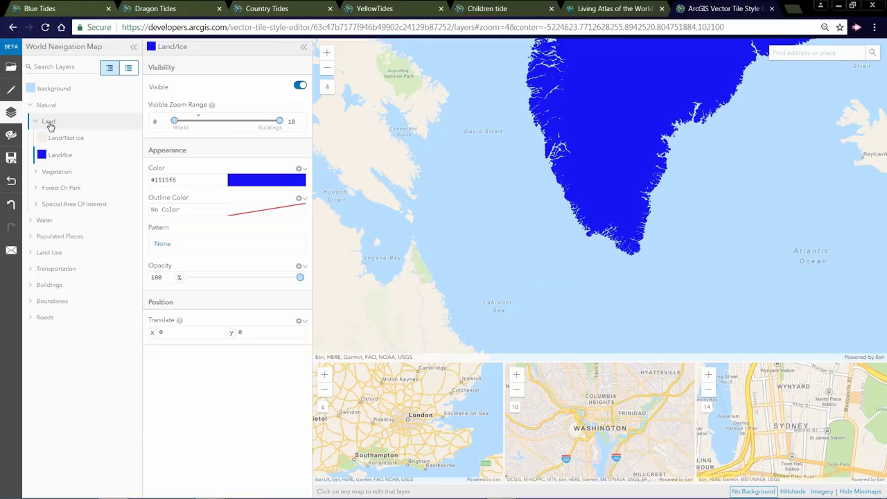
{"action": "left_click", "coordinate": [48, 122]}
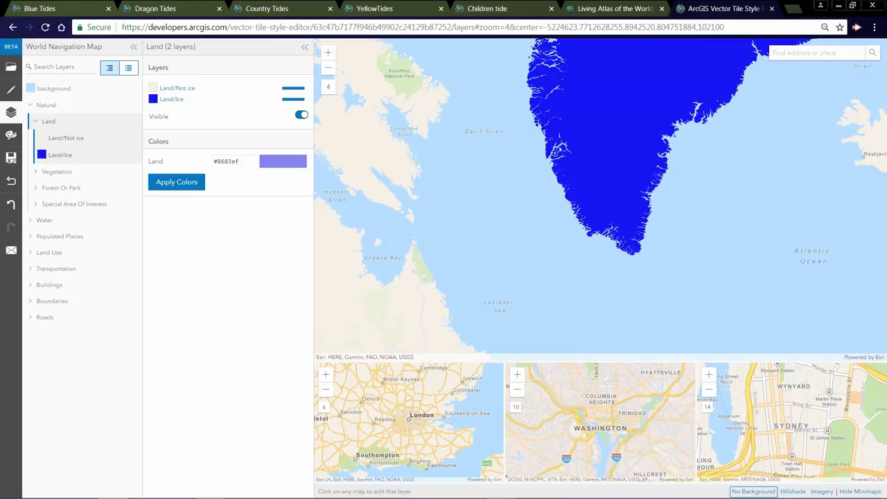
- Set the Land group colour to grey-purple #a8a7bf, then select the Natural group
{"action": "left_click", "coordinate": [283, 165]}
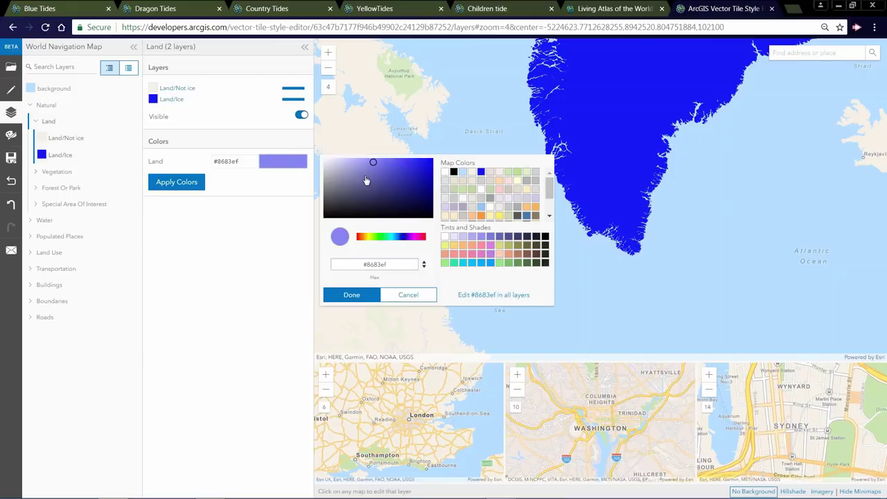
{"action": "left_click_drag", "start_coordinate": [360, 174], "coordinate": [337, 172]}
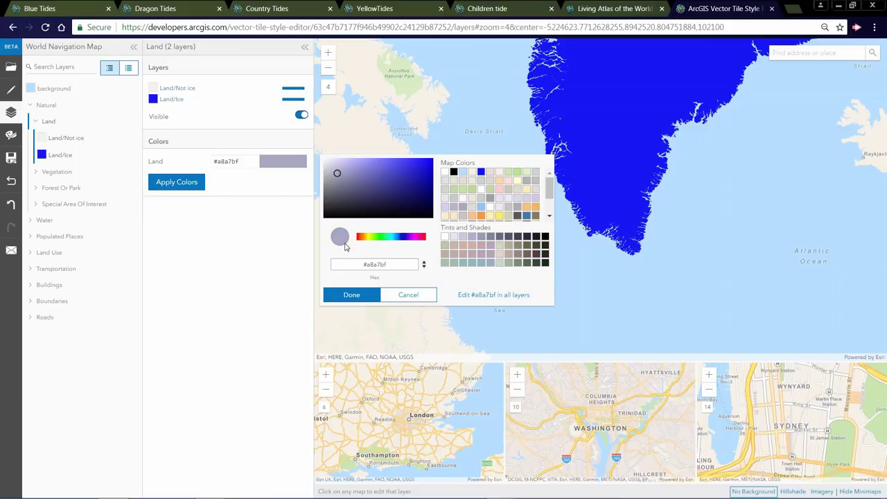
{"action": "left_click", "coordinate": [352, 296]}
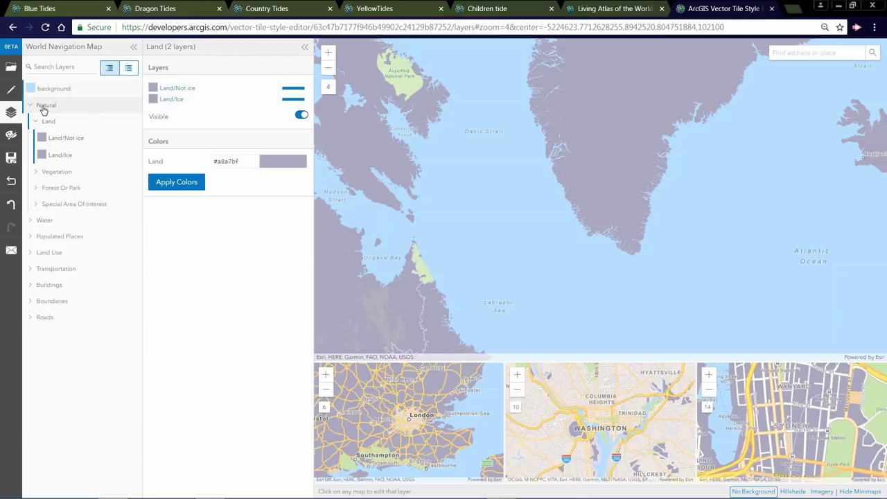
{"action": "left_click", "coordinate": [44, 108]}
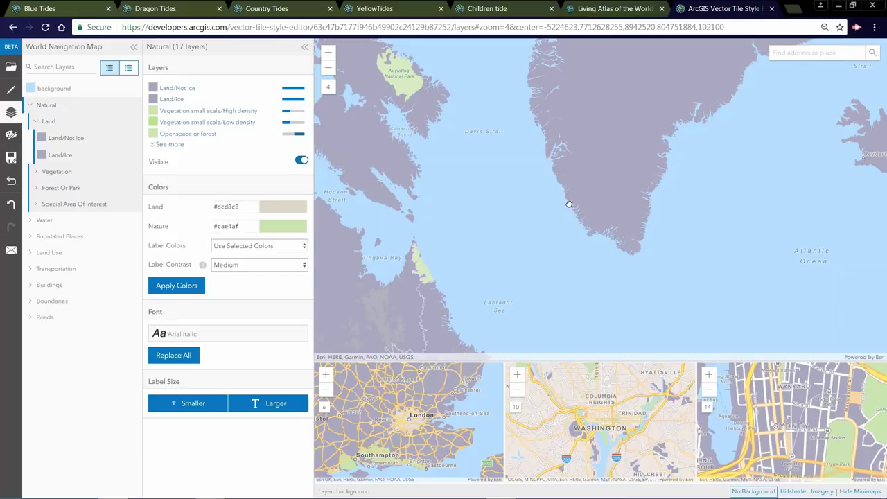
- Pan to central Canada and reset the whole style back to its original colours
{"action": "left_click_drag", "start_coordinate": [569, 205], "coordinate": [759, 141]}
{"action": "left_click_drag", "start_coordinate": [448, 238], "coordinate": [638, 174]}
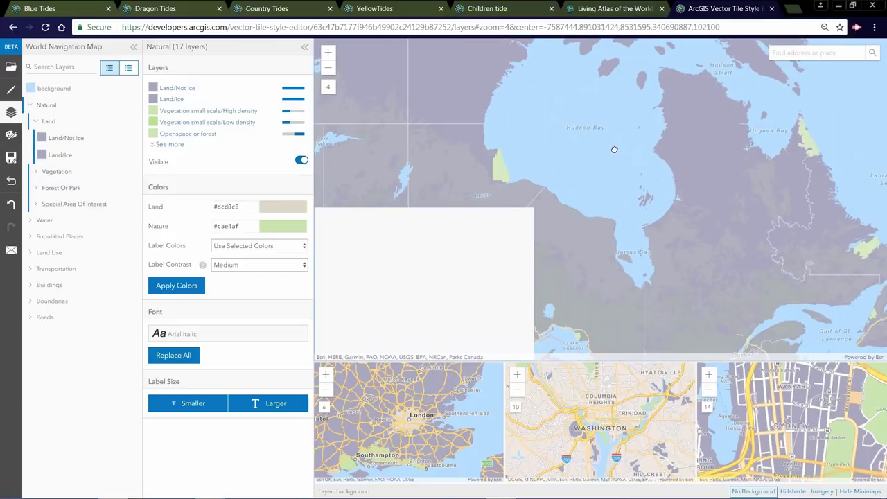
{"action": "left_click_drag", "start_coordinate": [402, 183], "coordinate": [518, 173]}
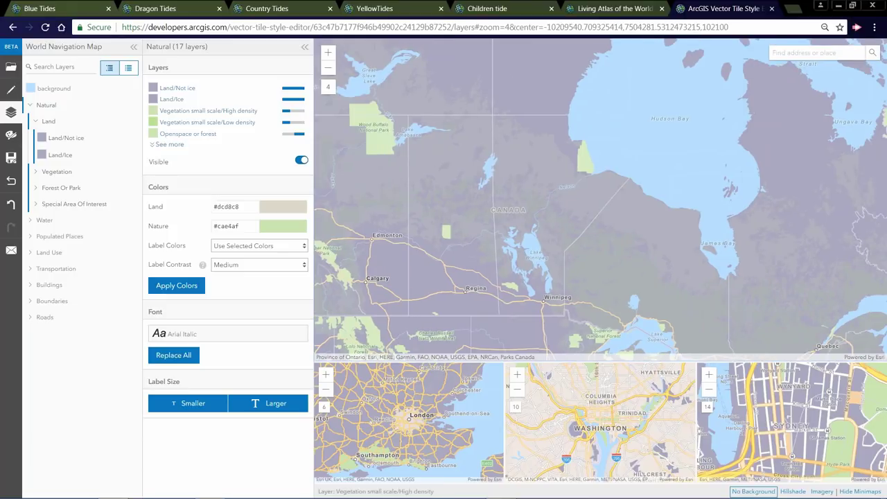
{"action": "left_click", "coordinate": [10, 183]}
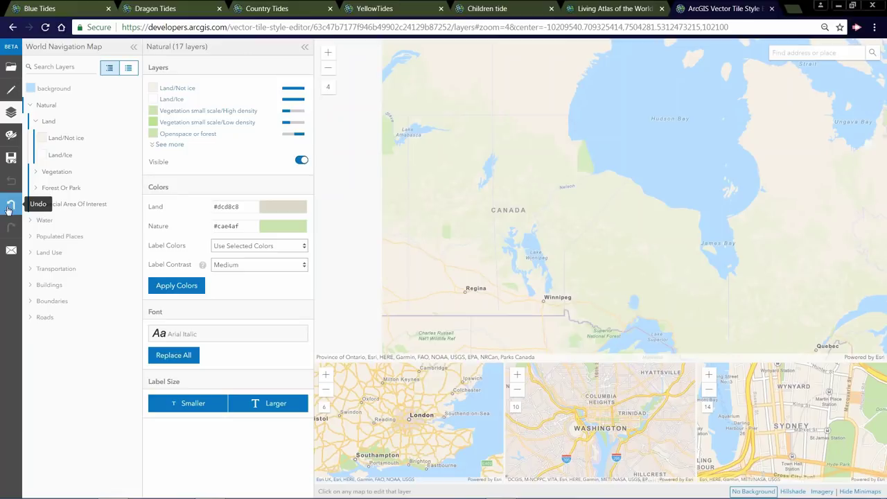
{"action": "left_click", "coordinate": [10, 208]}
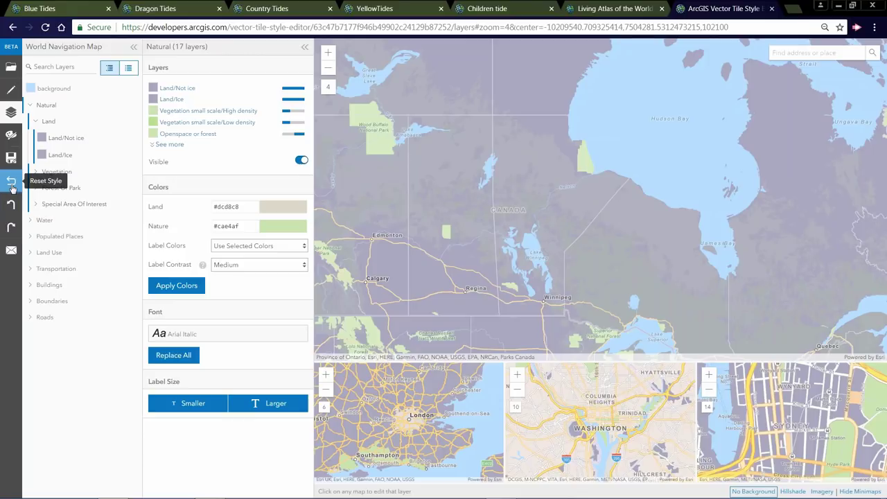
{"action": "left_click", "coordinate": [11, 180]}
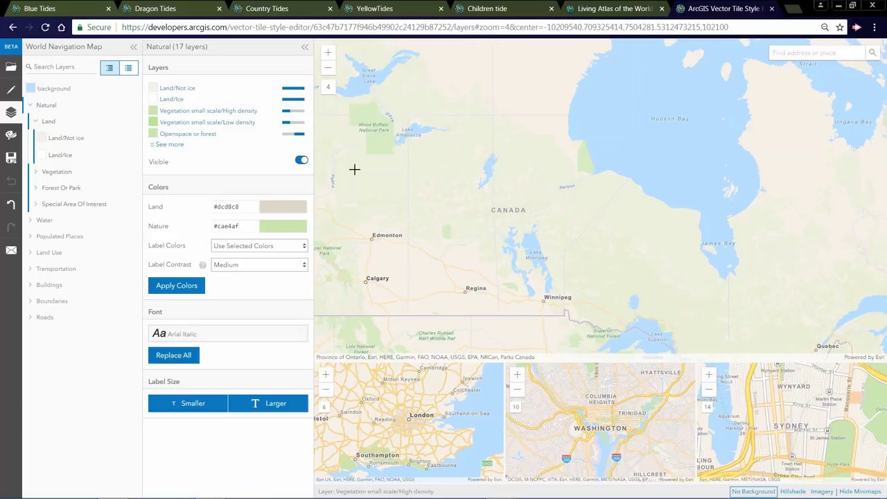
{"action": "left_click_drag", "start_coordinate": [712, 167], "coordinate": [675, 189]}
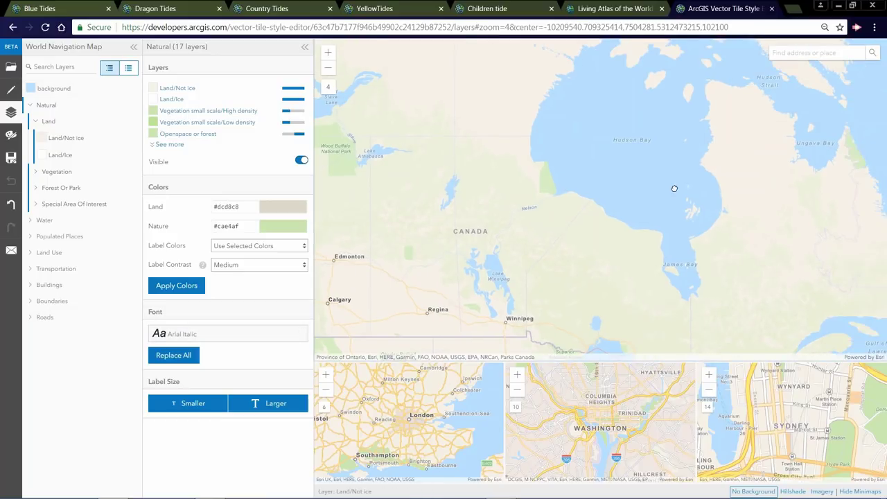
{"action": "left_click_drag", "start_coordinate": [492, 218], "coordinate": [519, 224]}
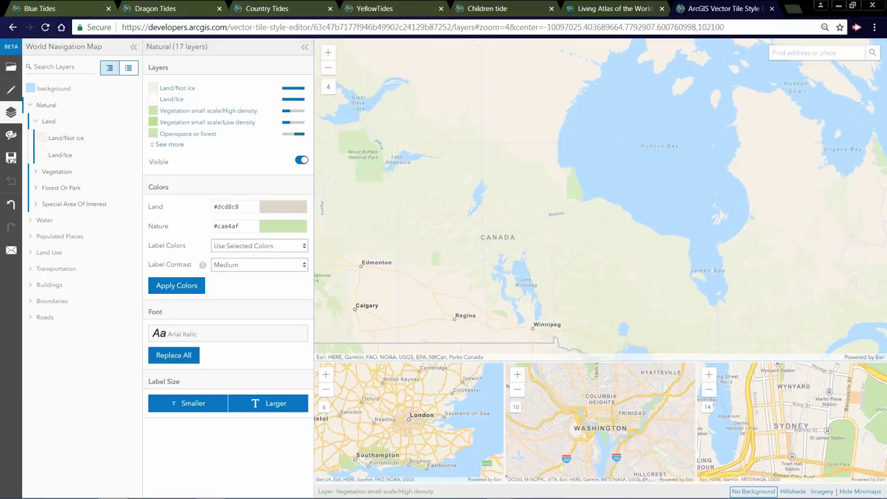
- Inspect the CANADA label style, then select the Land/Ice layer from the map near Hudson Strait
{"action": "left_click", "coordinate": [502, 238]}
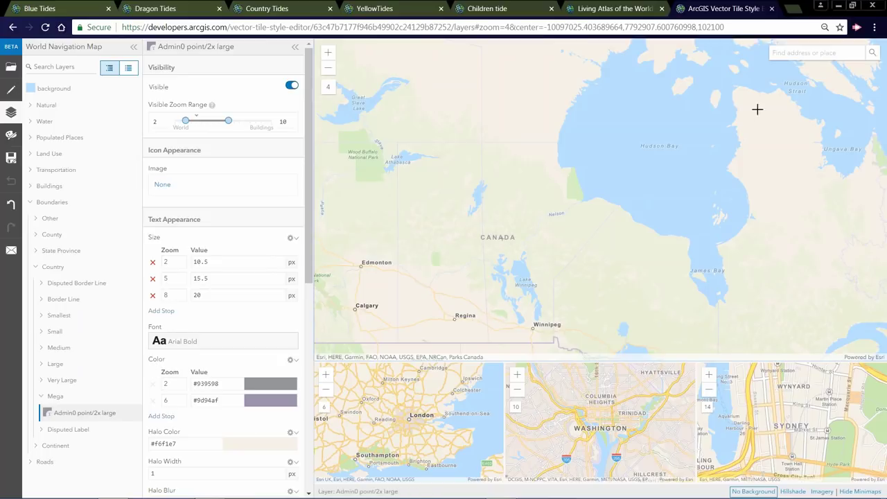
{"action": "left_click_drag", "start_coordinate": [757, 108], "coordinate": [618, 164]}
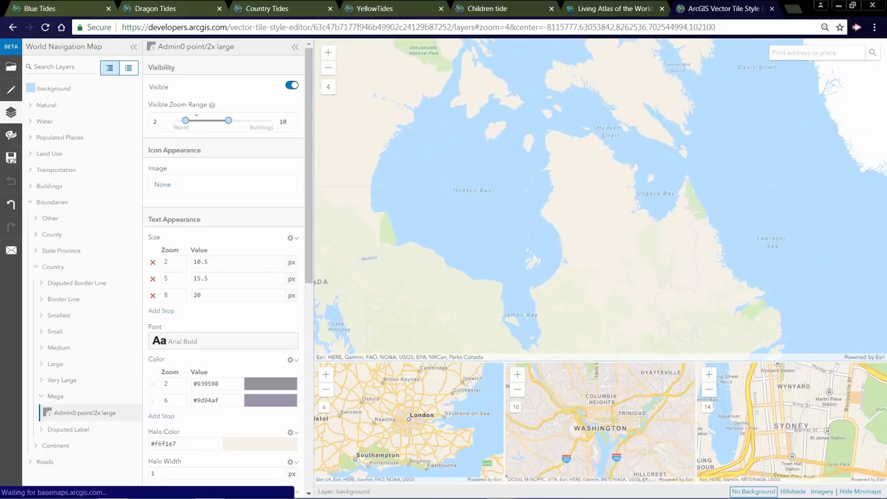
{"action": "left_click", "coordinate": [841, 112]}
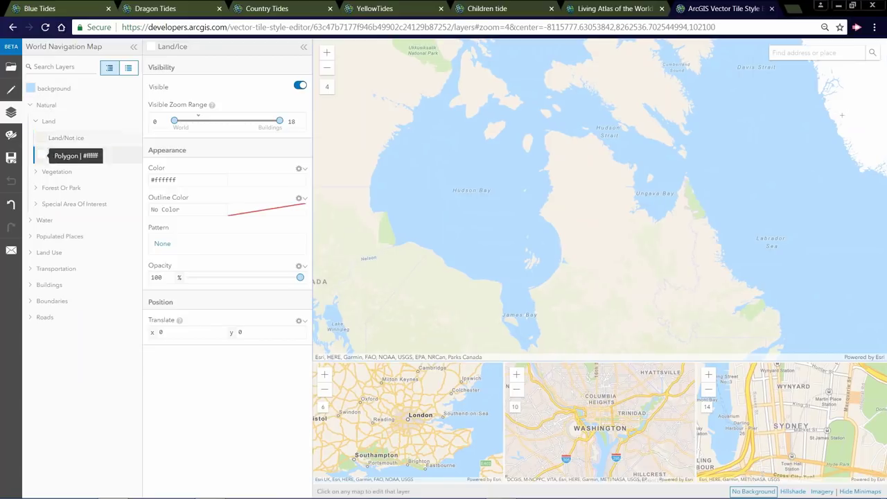
{"action": "left_click_drag", "start_coordinate": [392, 246], "coordinate": [585, 229]}
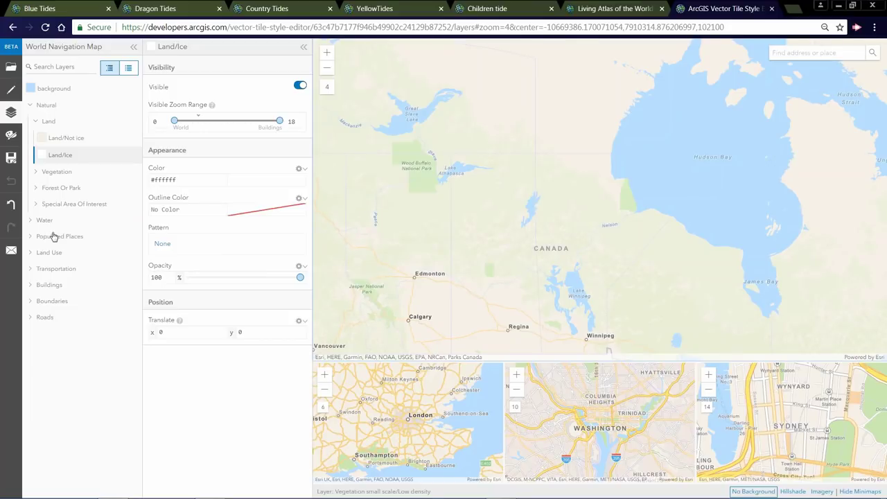
- Select the CANADA label, review its Mega label text properties, and bring up the Size options
{"action": "left_click", "coordinate": [549, 249]}
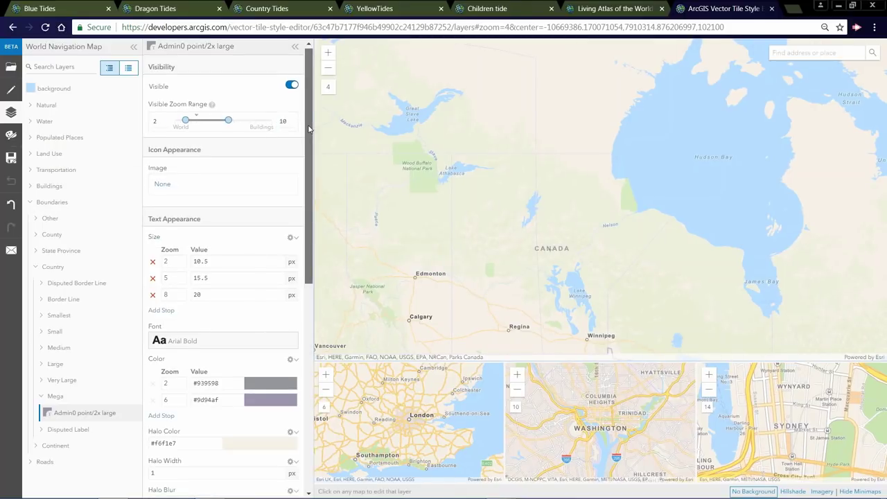
{"action": "scroll", "coordinate": [310, 146], "scroll_direction": "down", "scroll_amount": 1}
{"action": "scroll", "coordinate": [310, 146], "scroll_direction": "down", "scroll_amount": 2}
{"action": "scroll", "coordinate": [311, 161], "scroll_direction": "down", "scroll_amount": 2}
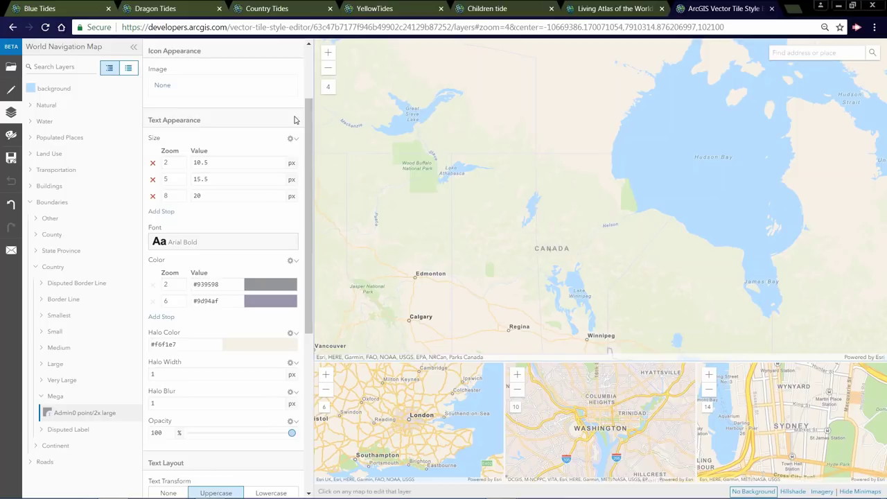
{"action": "scroll", "coordinate": [219, 75], "scroll_direction": "down", "scroll_amount": 2}
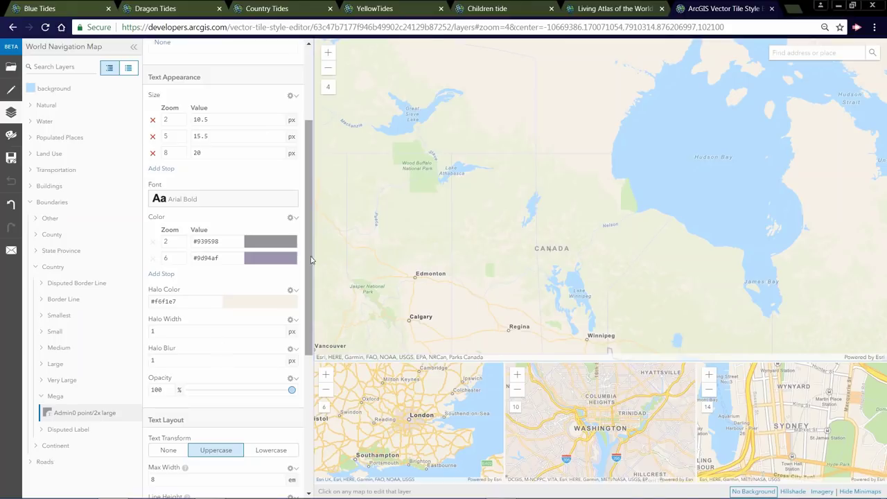
{"action": "scroll", "coordinate": [309, 266], "scroll_direction": "down", "scroll_amount": 4}
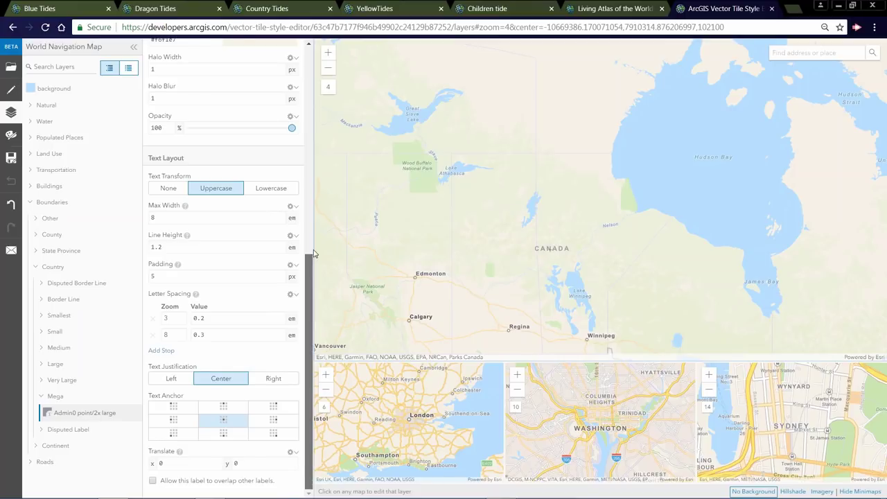
{"action": "scroll", "coordinate": [269, 404], "scroll_direction": "up", "scroll_amount": 4}
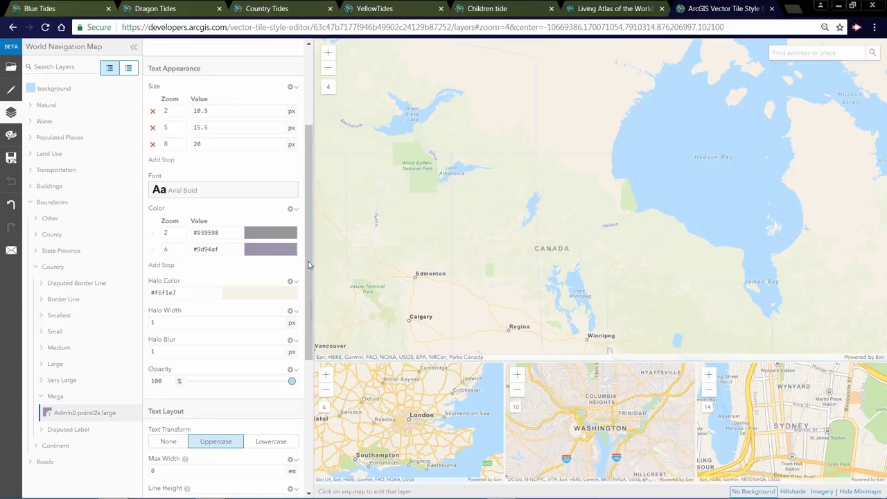
{"action": "scroll", "coordinate": [309, 265], "scroll_direction": "up", "scroll_amount": 3}
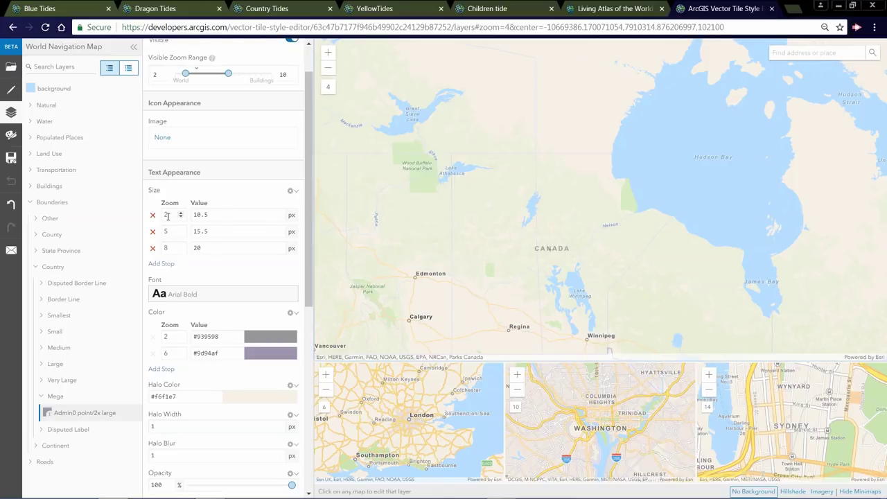
{"action": "left_click", "coordinate": [291, 191]}
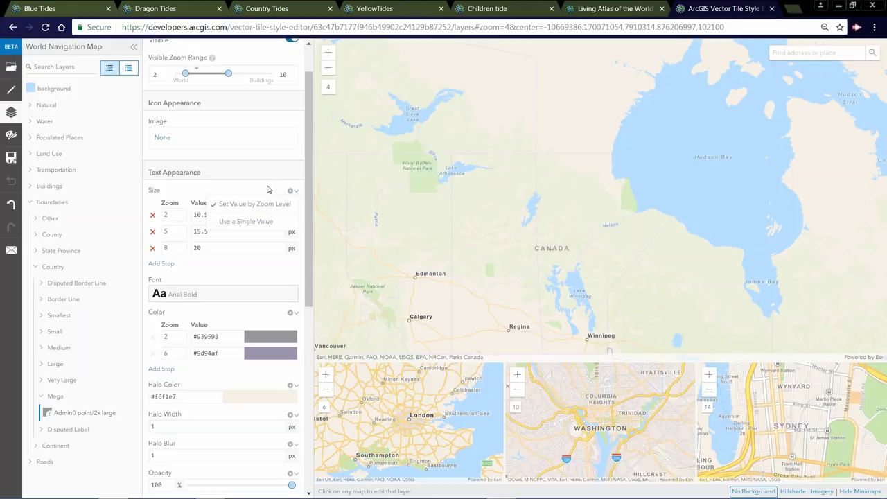
- Set the Mega country label size to 4 at zoom 2 and 50 at zoom 8
{"action": "left_click", "coordinate": [277, 204]}
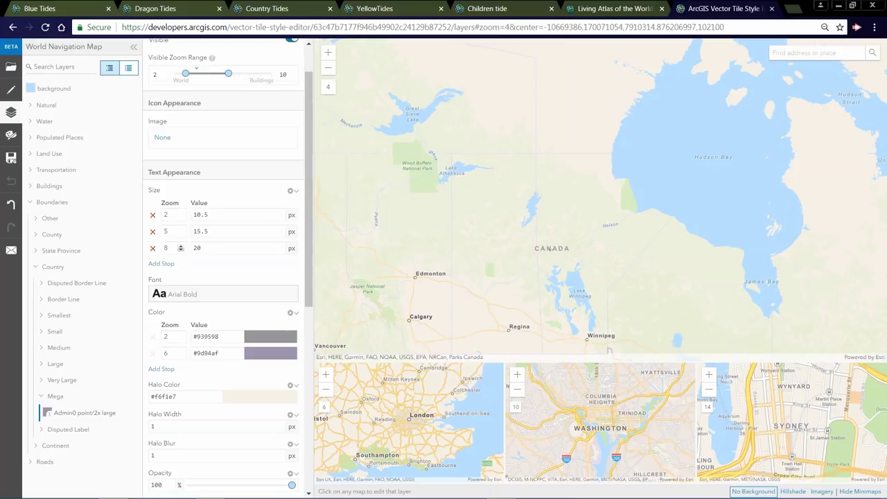
{"action": "double_click", "coordinate": [194, 215]}
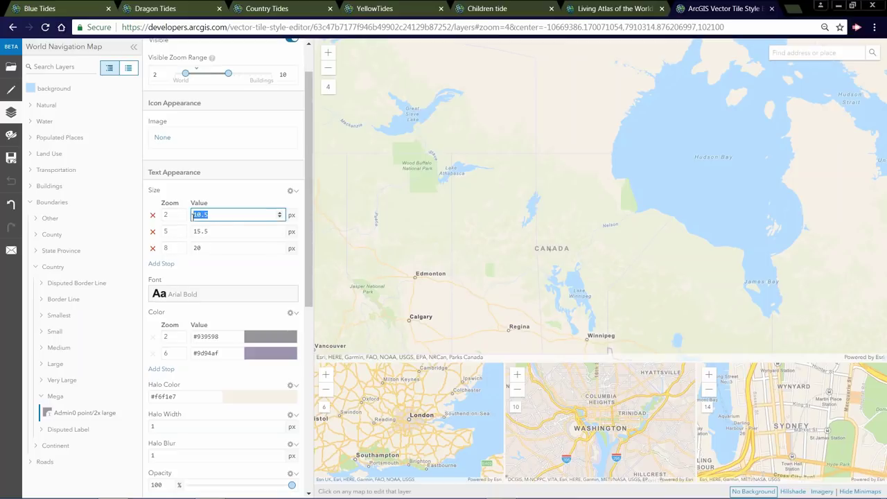
{"action": "type", "text": "4"}
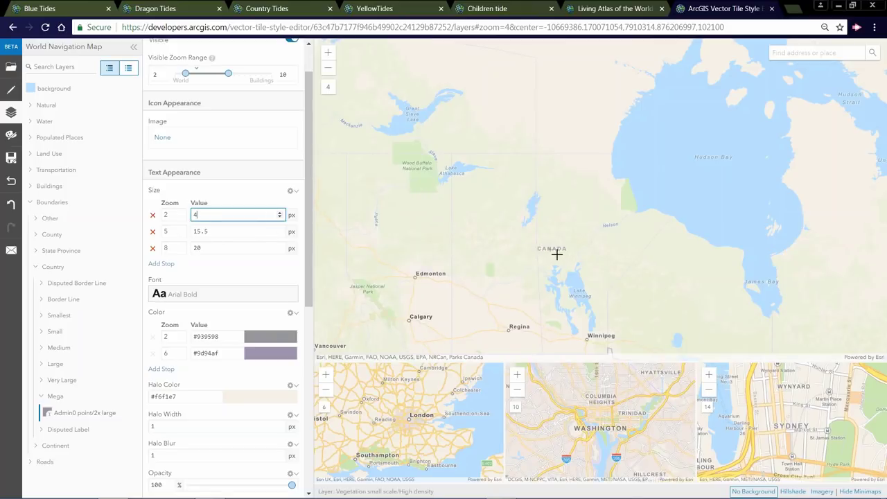
{"action": "double_click", "coordinate": [196, 247]}
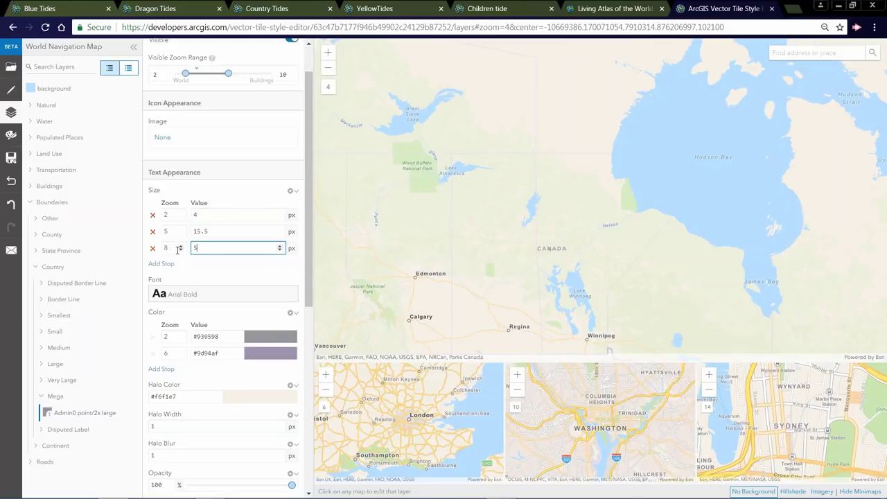
{"action": "type", "text": "50"}
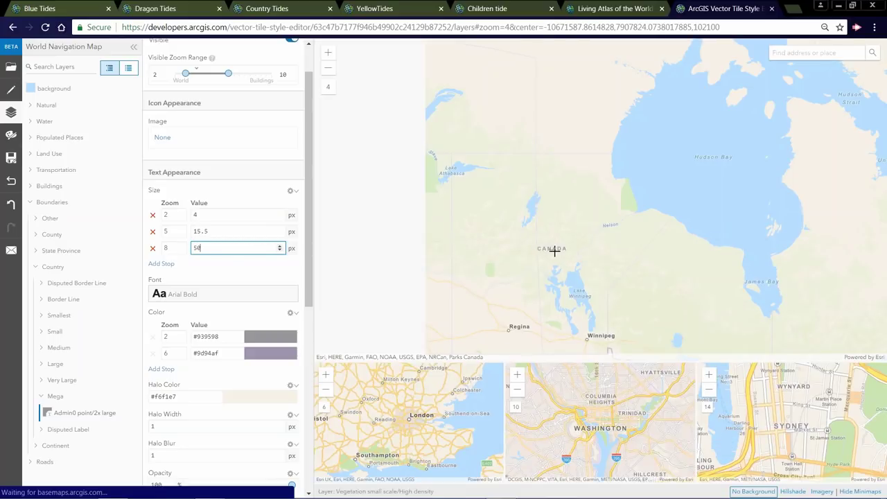
{"action": "scroll", "coordinate": [561, 248], "scroll_direction": "up", "scroll_amount": 1}
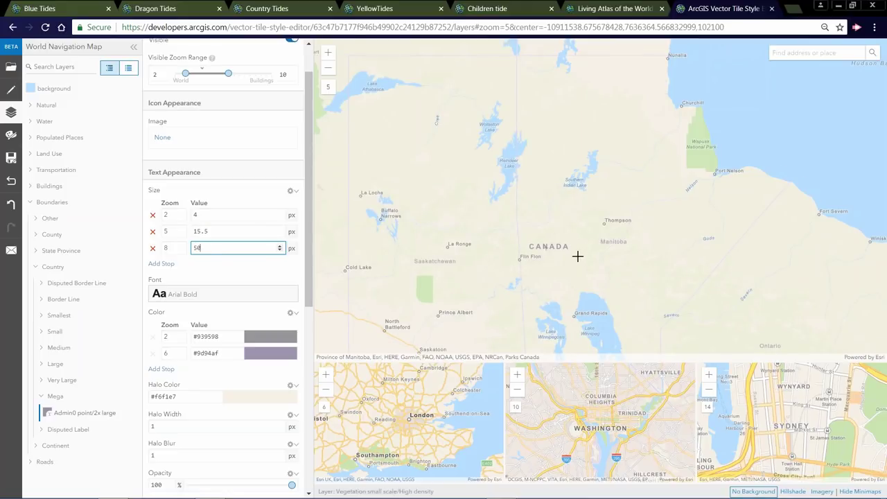
{"action": "scroll", "coordinate": [577, 256], "scroll_direction": "up", "scroll_amount": 1}
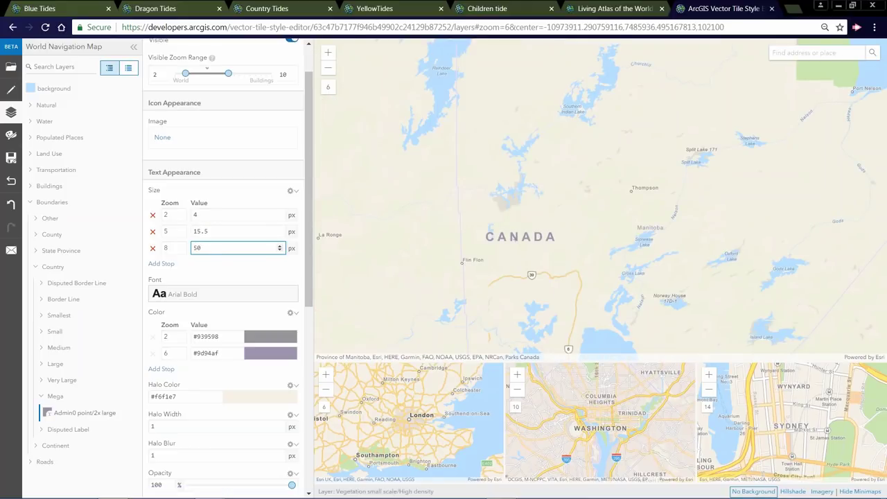
{"action": "scroll", "coordinate": [519, 245], "scroll_direction": "up", "scroll_amount": 1}
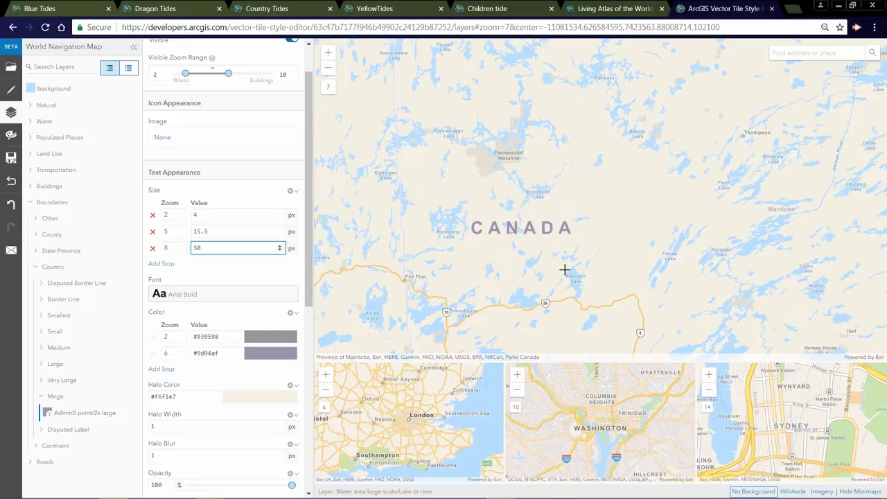
{"action": "scroll", "coordinate": [309, 263], "scroll_direction": "down", "scroll_amount": 1}
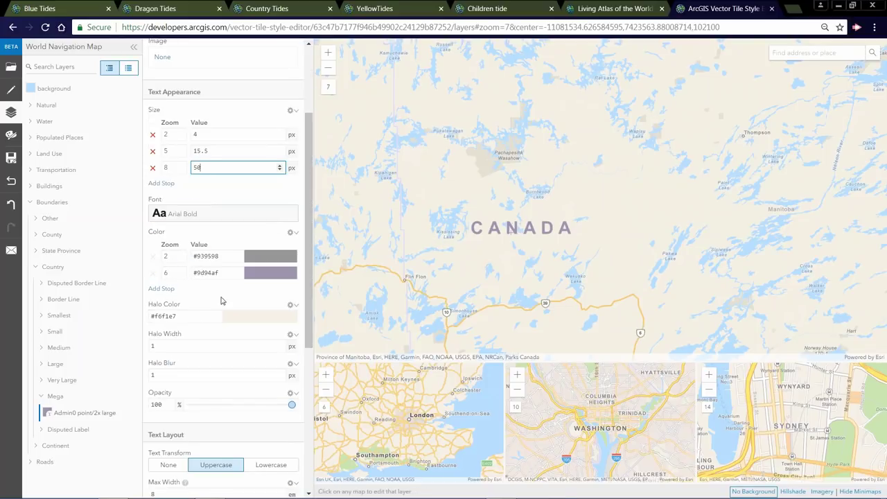
- Colour the country labels purple #550ce5 at zoom 6 and bright yellow #e7f00f at zoom 2
{"action": "left_click", "coordinate": [261, 273]}
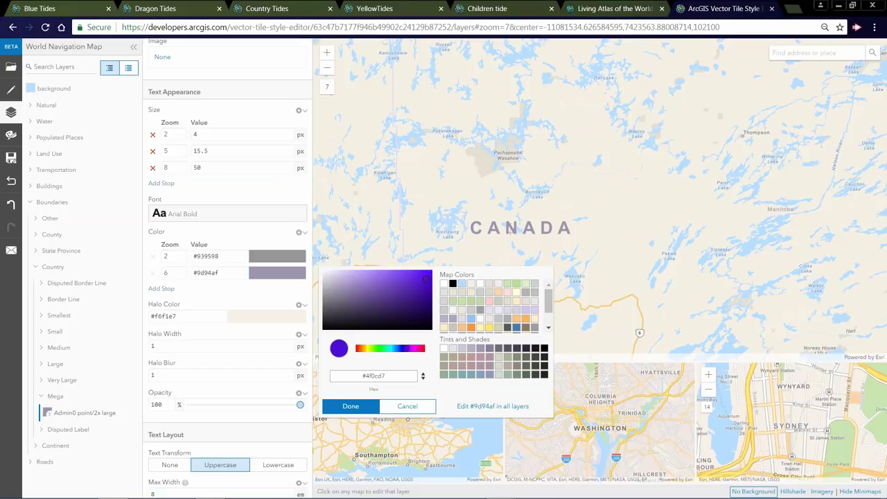
{"action": "left_click", "coordinate": [427, 279]}
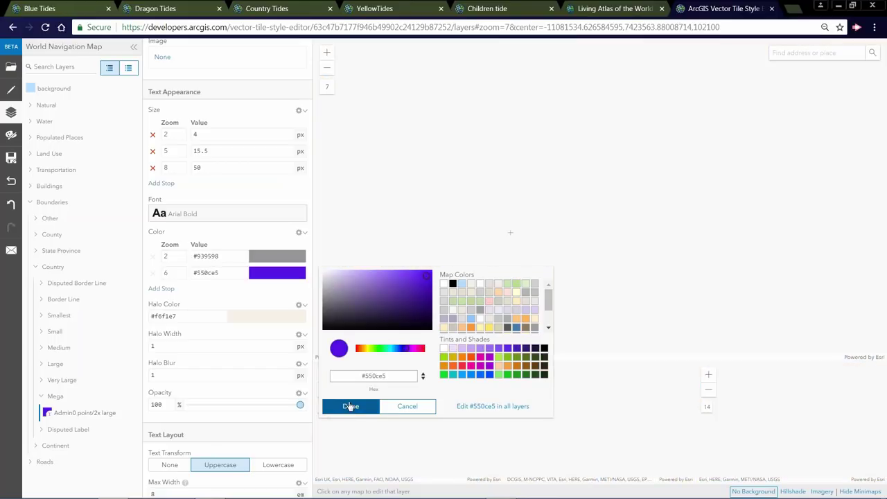
{"action": "left_click", "coordinate": [350, 406]}
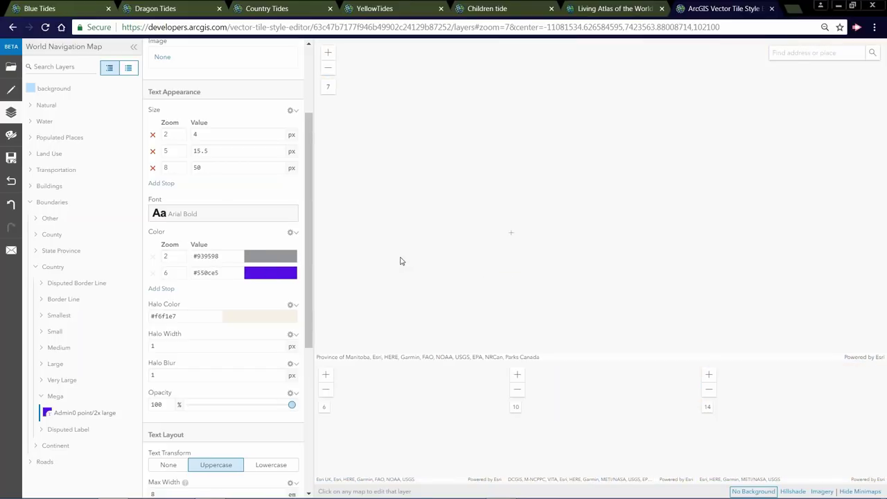
{"action": "left_click", "coordinate": [274, 259]}
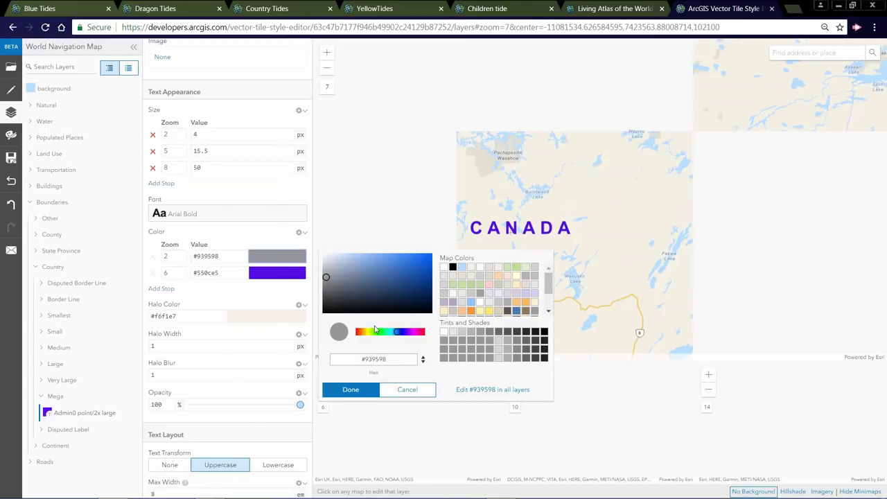
{"action": "left_click", "coordinate": [368, 332]}
{"action": "left_click", "coordinate": [425, 257]}
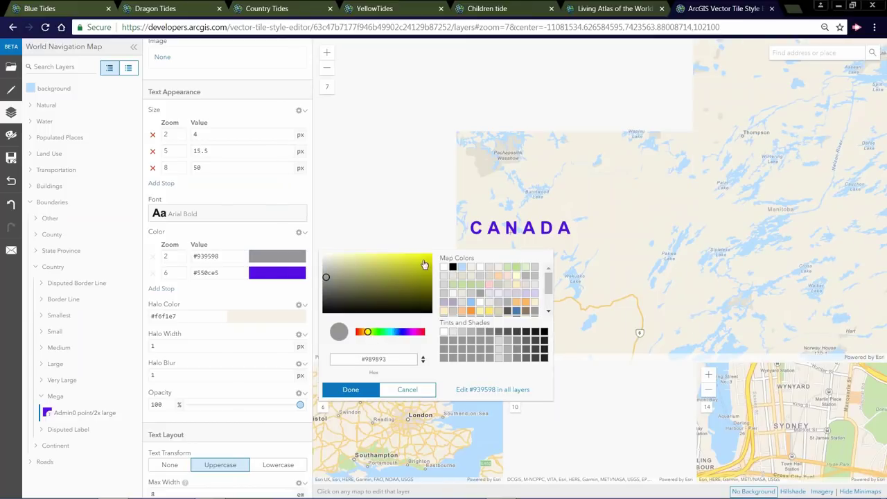
{"action": "left_click", "coordinate": [348, 390]}
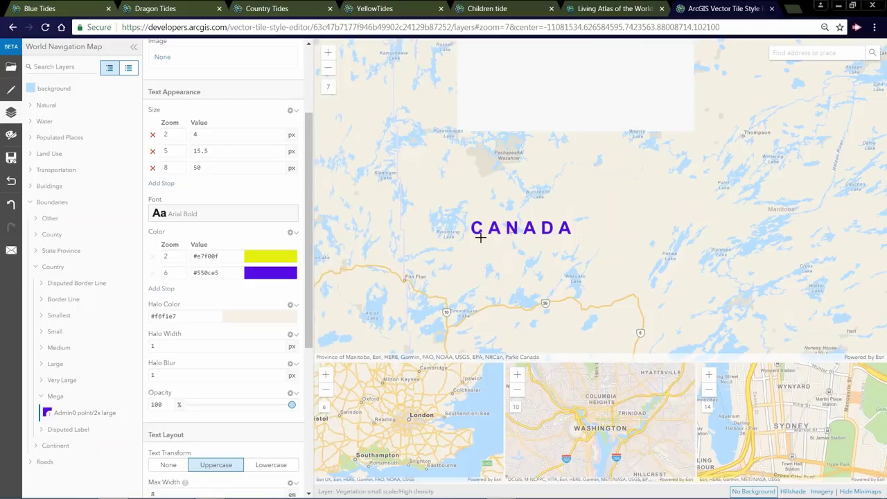
{"action": "scroll", "coordinate": [517, 253], "scroll_direction": "down", "scroll_amount": 1}
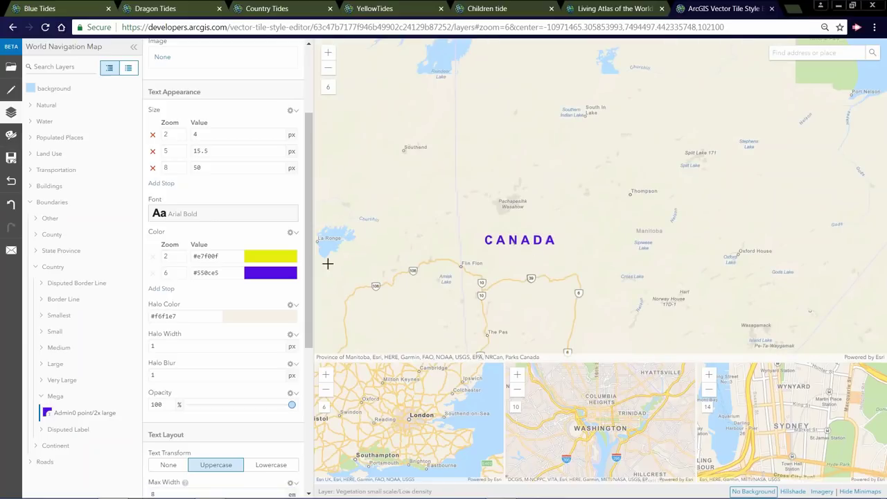
{"action": "scroll", "coordinate": [544, 242], "scroll_direction": "down", "scroll_amount": 1}
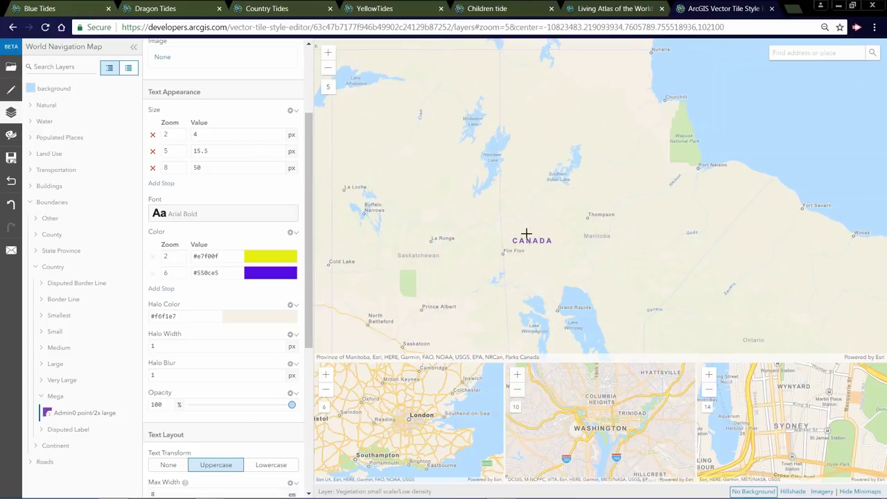
{"action": "scroll", "coordinate": [530, 235], "scroll_direction": "down", "scroll_amount": 1}
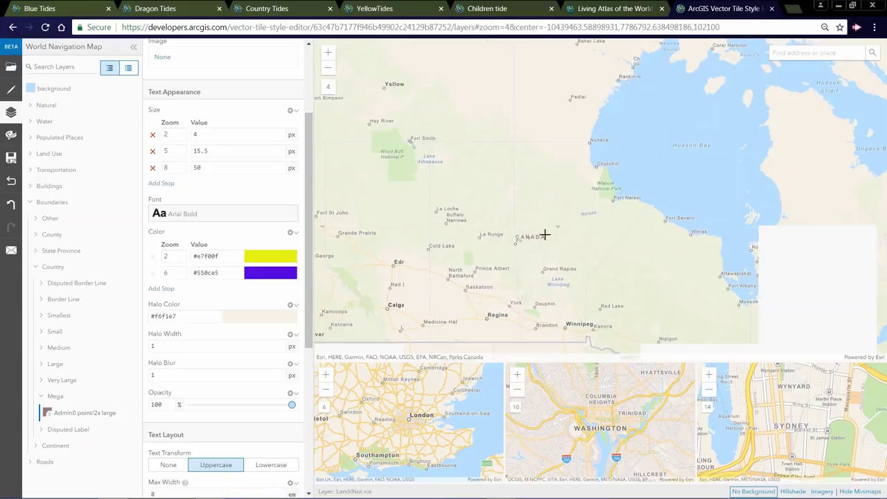
{"action": "scroll", "coordinate": [537, 243], "scroll_direction": "down", "scroll_amount": 1}
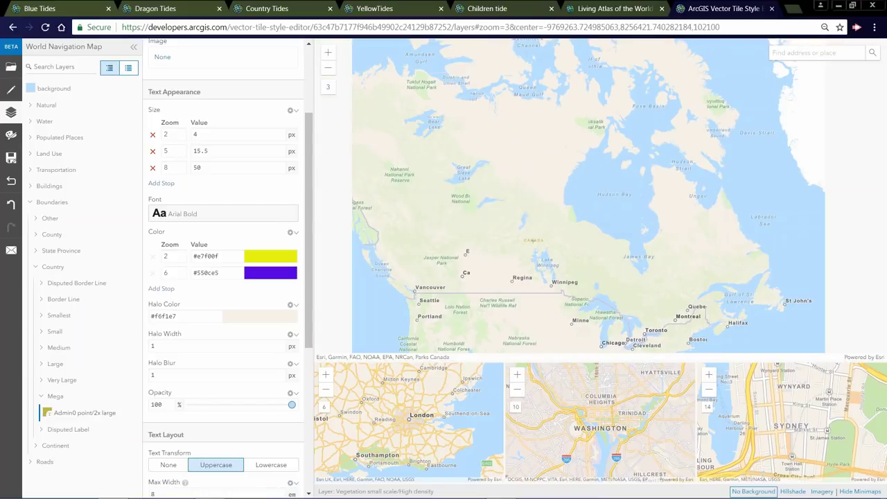
- Change the zoom-2 country label size to 20, then bring up the style chooser
{"action": "left_click", "coordinate": [328, 67]}
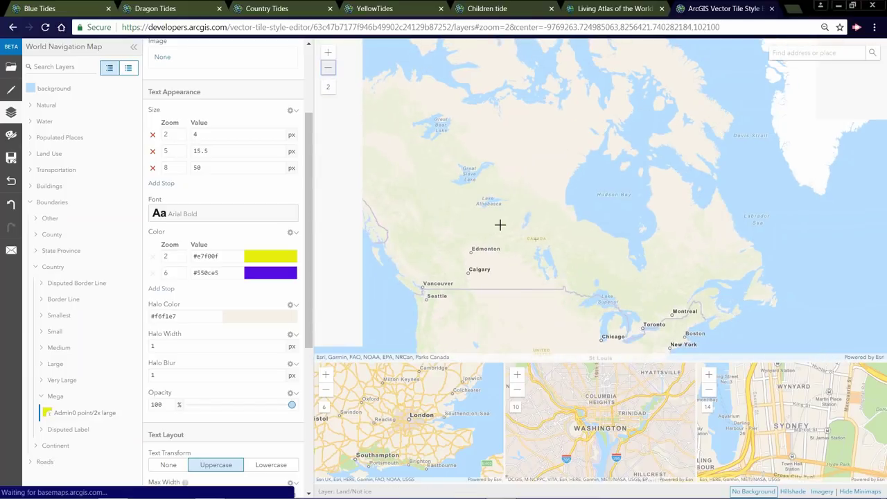
{"action": "double_click", "coordinate": [201, 134]}
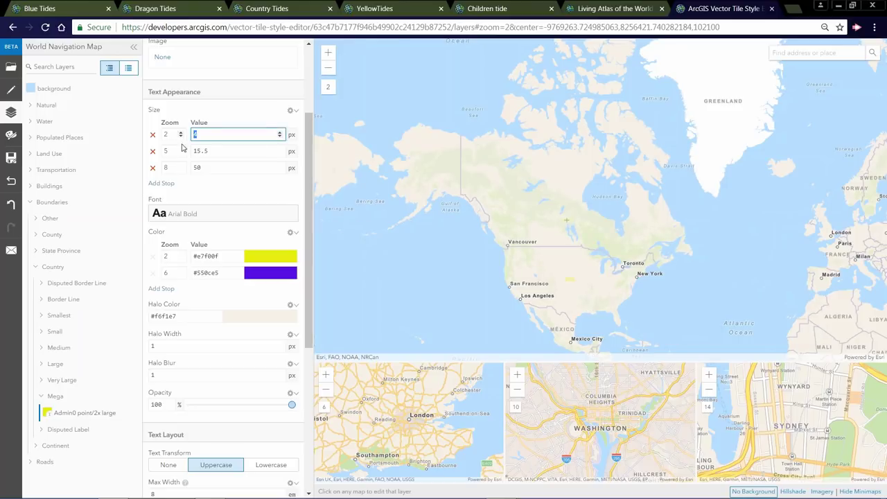
{"action": "type", "text": "20"}
{"action": "key", "text": "Tab"}
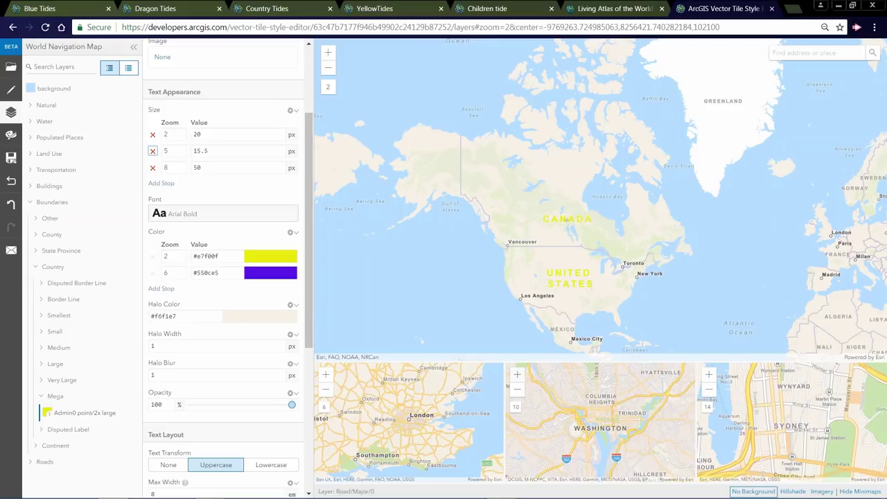
{"action": "left_click", "coordinate": [12, 74]}
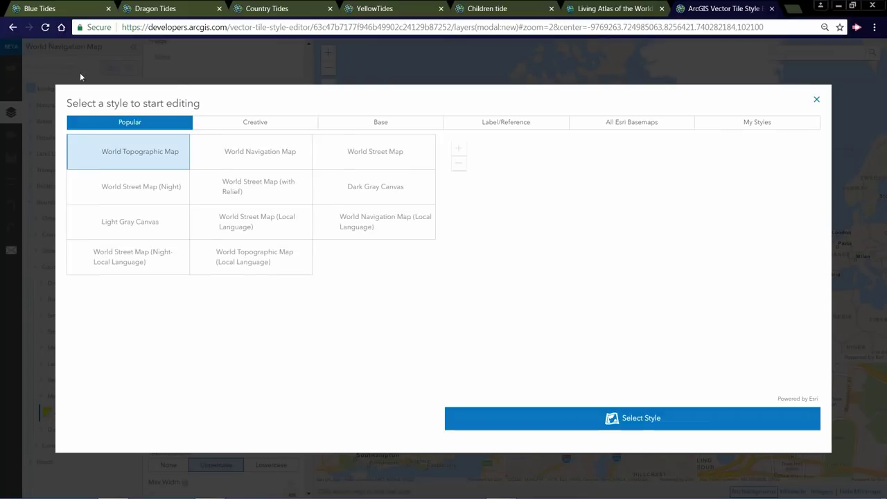
- Open the Hybrid Reference Layer style from Label/Reference, discarding unsaved changes, and reload the page
{"action": "left_click", "coordinate": [511, 119]}
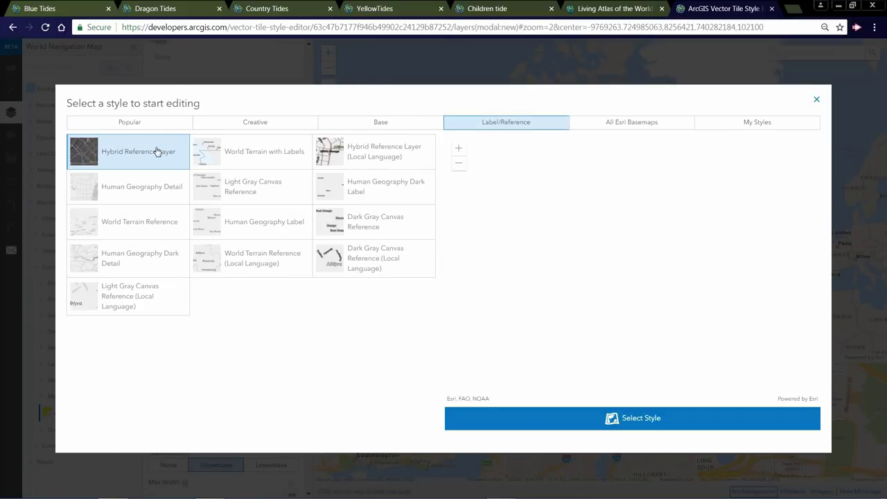
{"action": "left_click", "coordinate": [595, 417]}
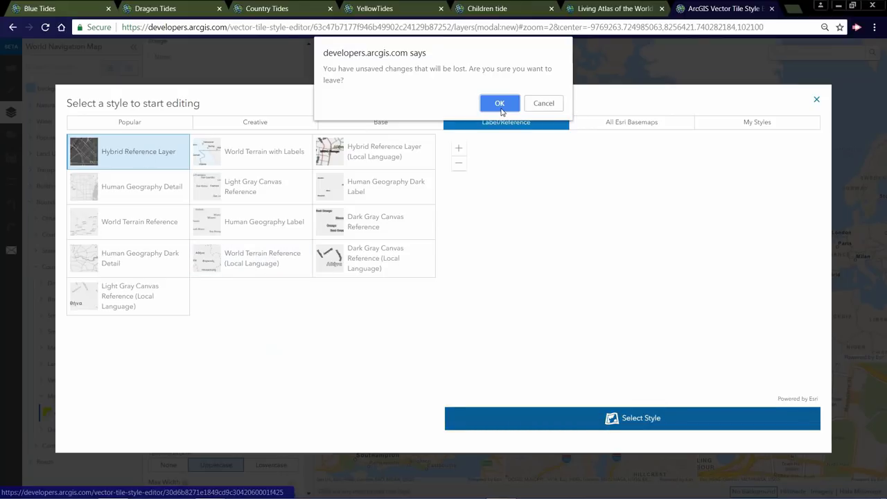
{"action": "left_click", "coordinate": [504, 110]}
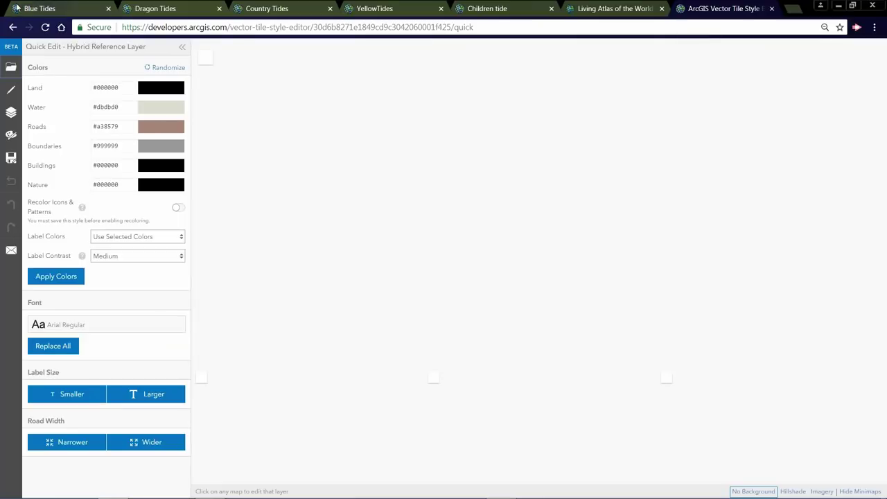
{"action": "left_click", "coordinate": [46, 28]}
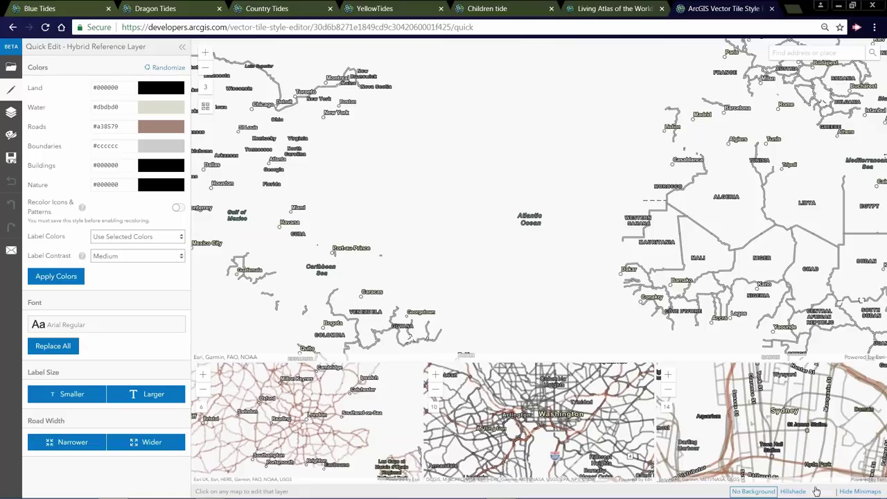
- Switch the background from Imagery to Hillshade with North America in view
{"action": "left_click", "coordinate": [816, 491]}
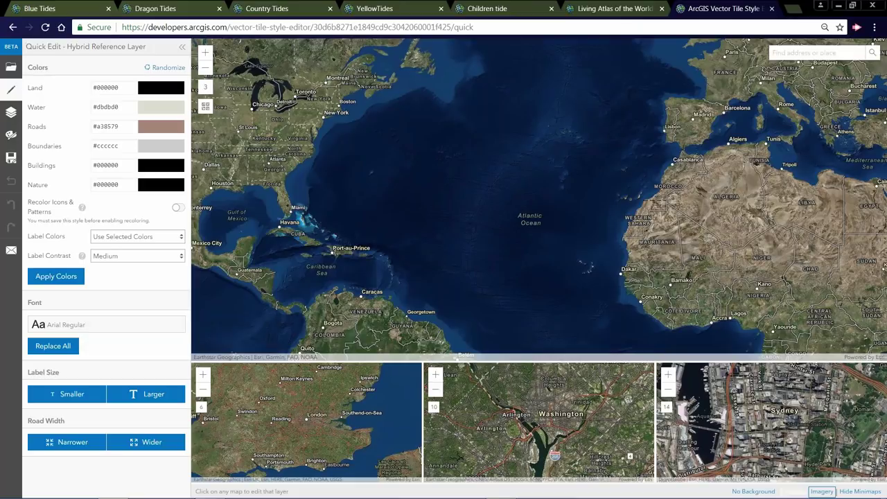
{"action": "left_click", "coordinate": [792, 492]}
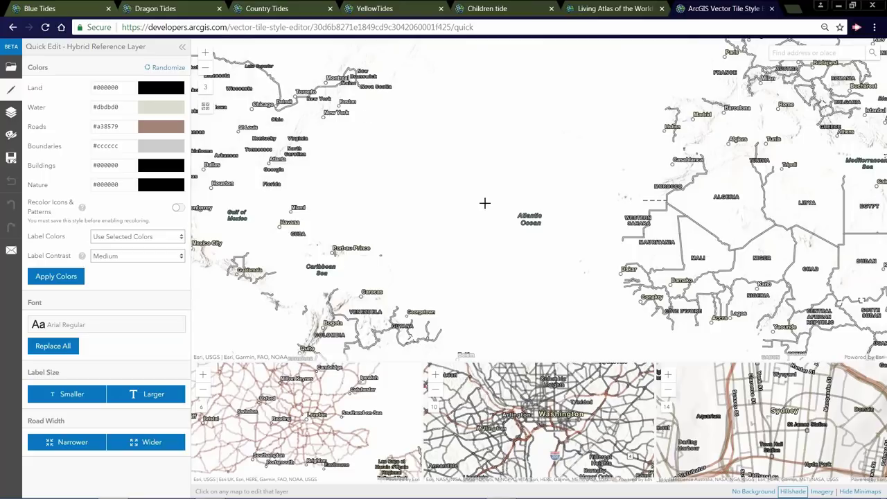
{"action": "left_click_drag", "start_coordinate": [485, 203], "coordinate": [595, 237]}
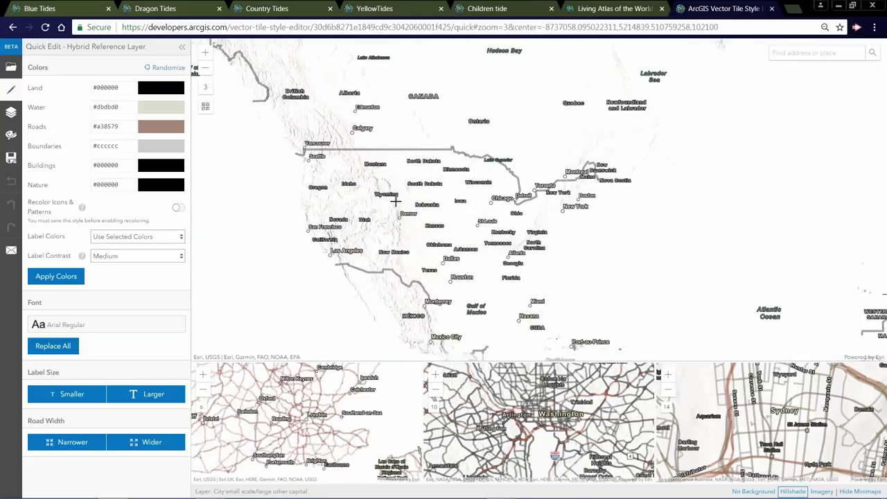
- Open the Popular World Street Map style for quick editing, centred on the Americas
{"action": "left_click", "coordinate": [10, 70]}
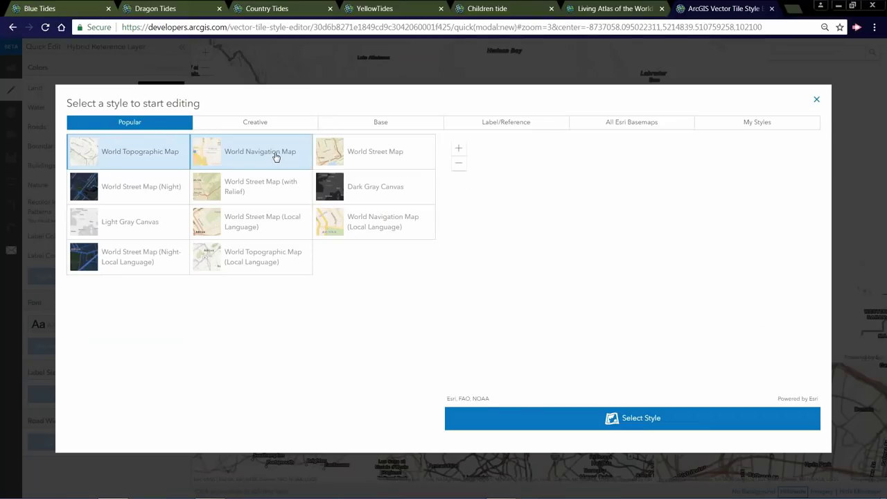
{"action": "left_click", "coordinate": [374, 154]}
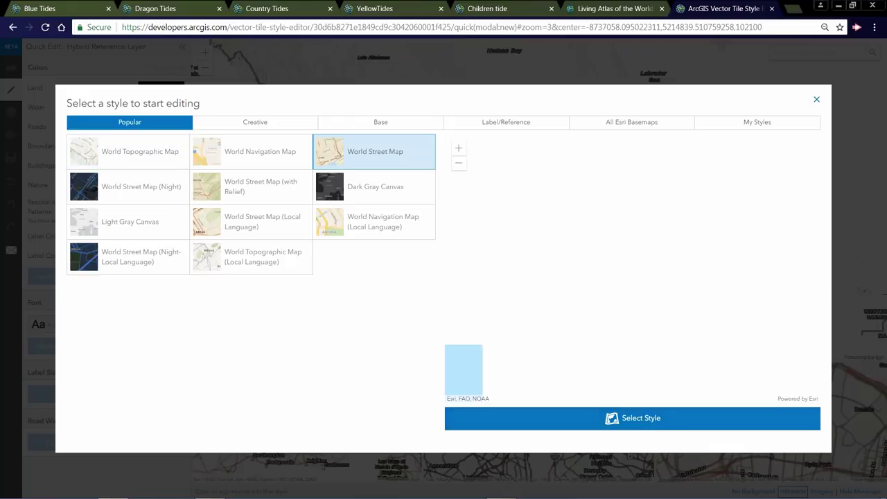
{"action": "left_click", "coordinate": [663, 419]}
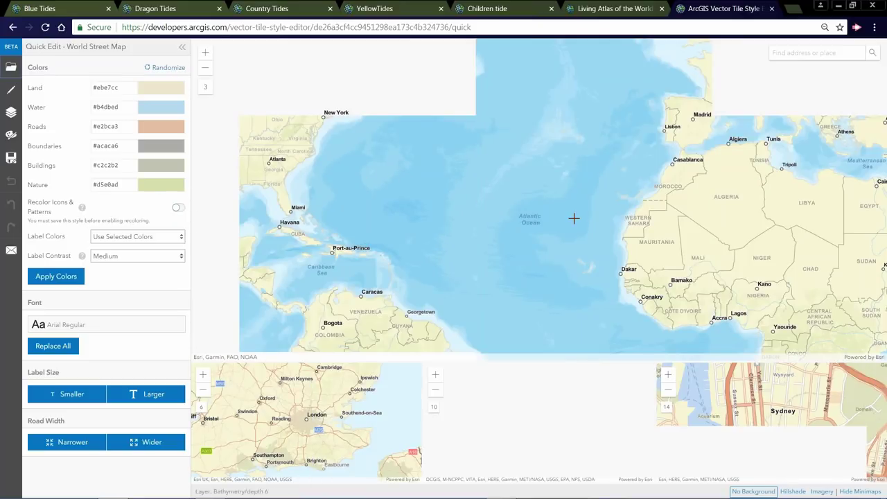
{"action": "left_click_drag", "start_coordinate": [574, 218], "coordinate": [776, 247]}
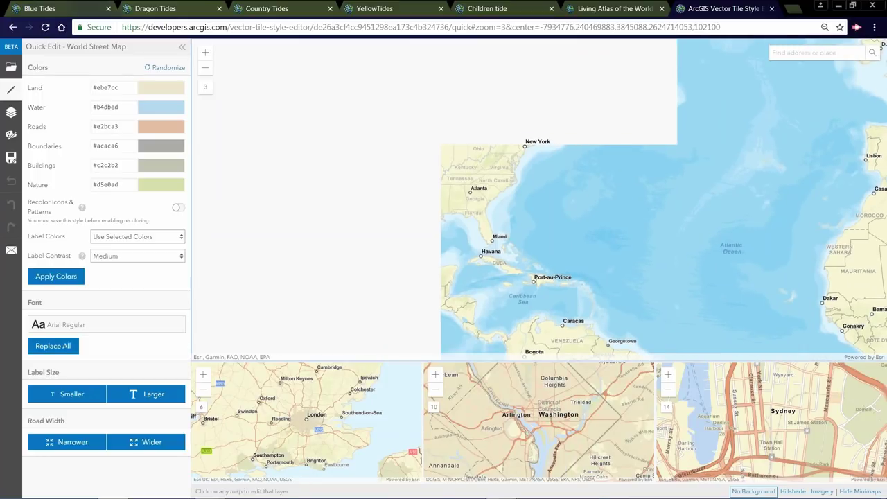
- Randomize the palette twice and apply the blue, red and purple colours to the map
{"action": "left_click", "coordinate": [167, 68]}
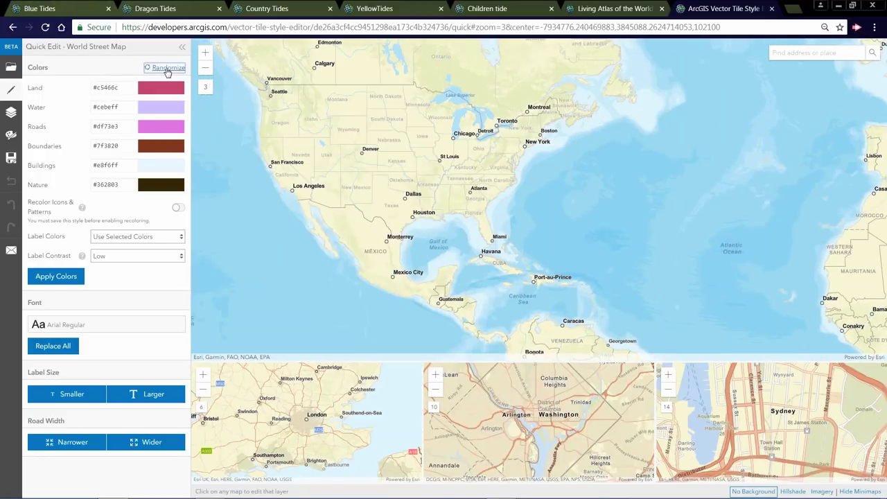
{"action": "left_click", "coordinate": [167, 70]}
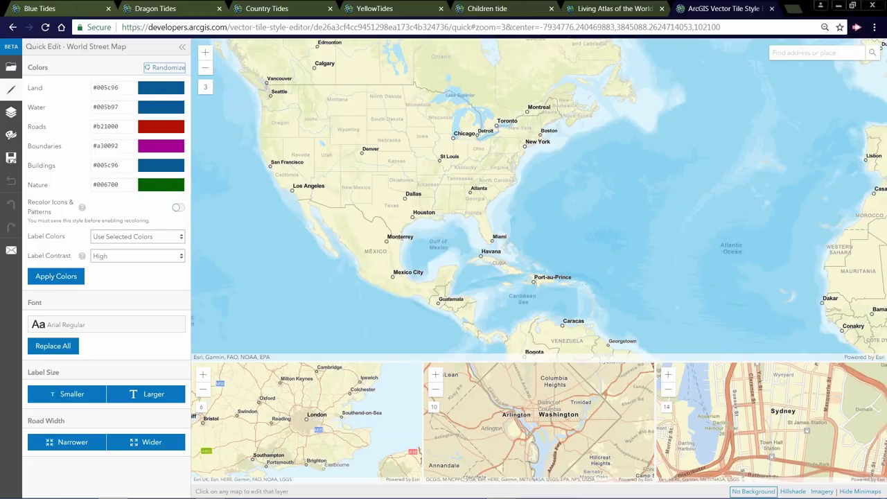
{"action": "left_click", "coordinate": [71, 278]}
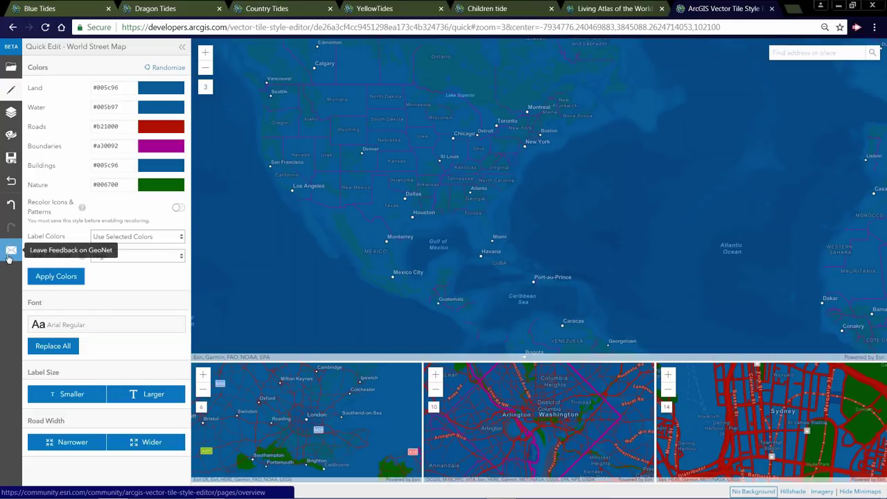
- Start Save As and sign in to ArcGIS Online with the account username and password
{"action": "left_click", "coordinate": [11, 158]}
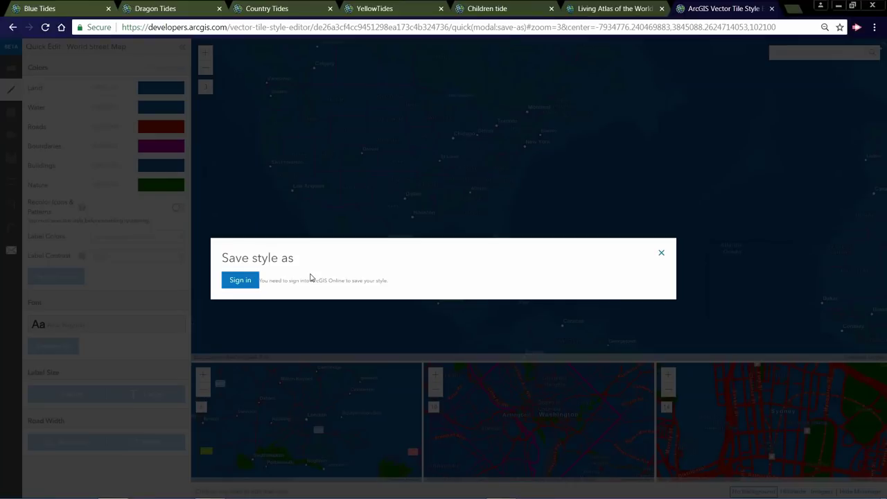
{"action": "left_click", "coordinate": [240, 280]}
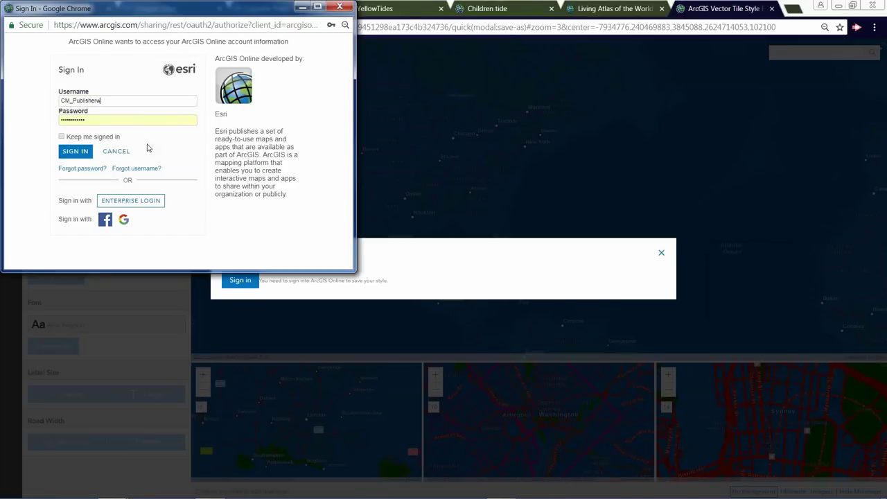
{"action": "key", "text": "BackSpace"}
{"action": "key", "text": "BackSpace"}
{"action": "key", "text": "BackSpace"}
{"action": "key", "text": "BackSpace"}
{"action": "key", "text": "BackSpace"}
{"action": "key", "text": "BackSpace"}
{"action": "key", "text": "BackSpace"}
{"action": "key", "text": "BackSpace"}
{"action": "key", "text": "BackSpace"}
{"action": "key", "text": "BackSpace"}
{"action": "key", "text": "BackSpace"}
{"action": "key", "text": "BackSpace"}
{"action": "key", "text": "BackSpace"}
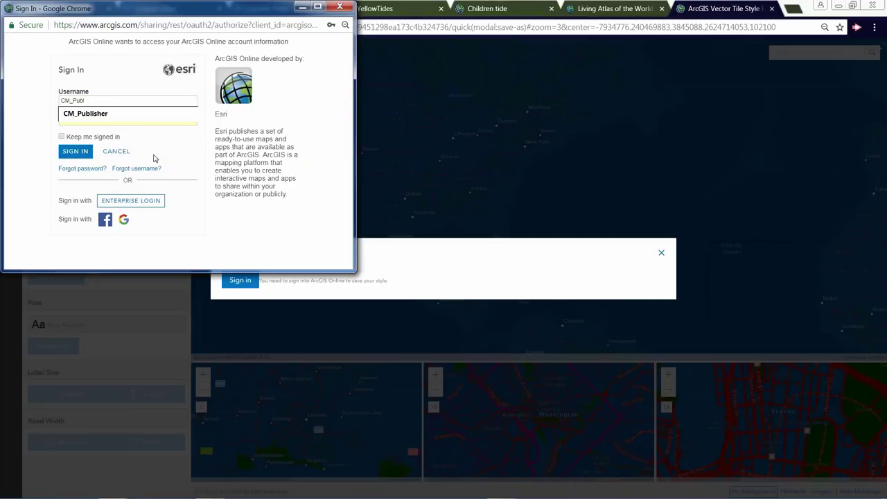
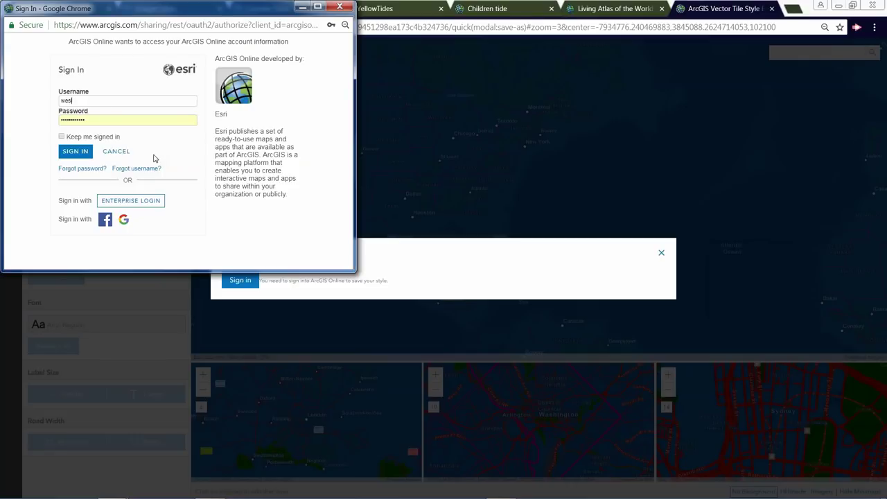
{"action": "key", "text": "Tab"}
{"action": "type", "text": "p"}
{"action": "key", "text": "Return"}
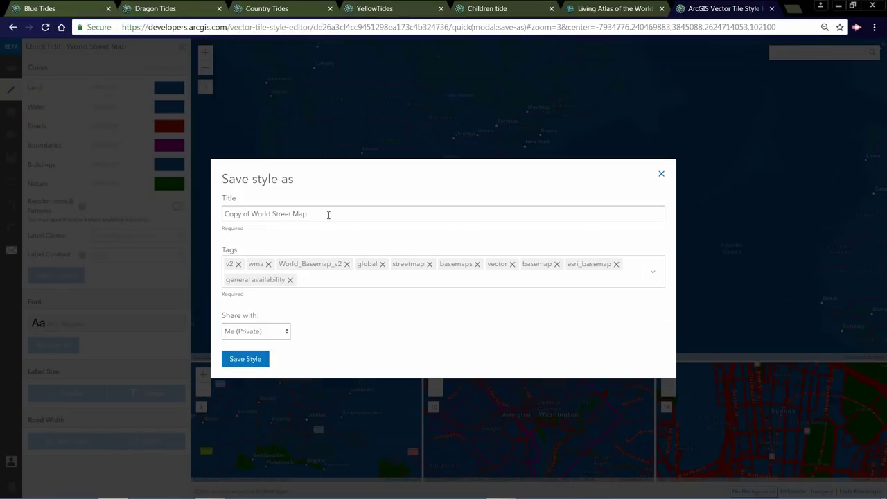
- Append 01 to the title and save the style as 'Copy of World Street Map01'
{"action": "left_click", "coordinate": [328, 214]}
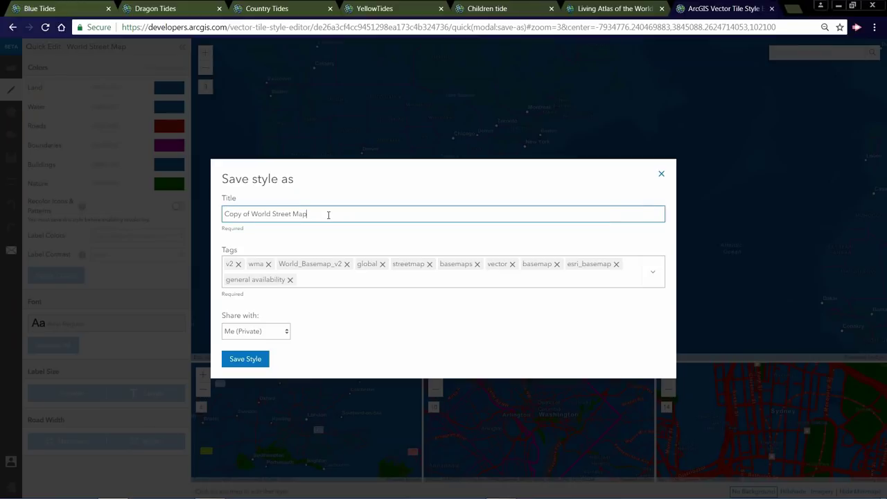
{"action": "type", "text": "01"}
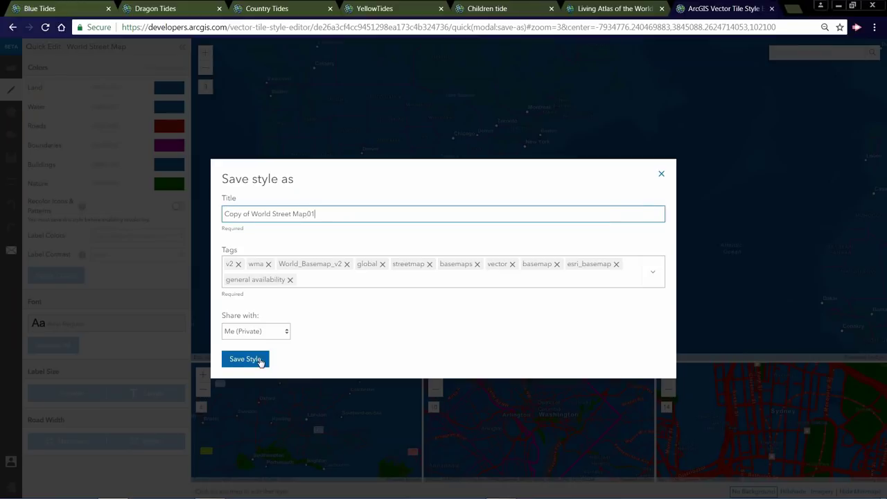
{"action": "left_click", "coordinate": [260, 361]}
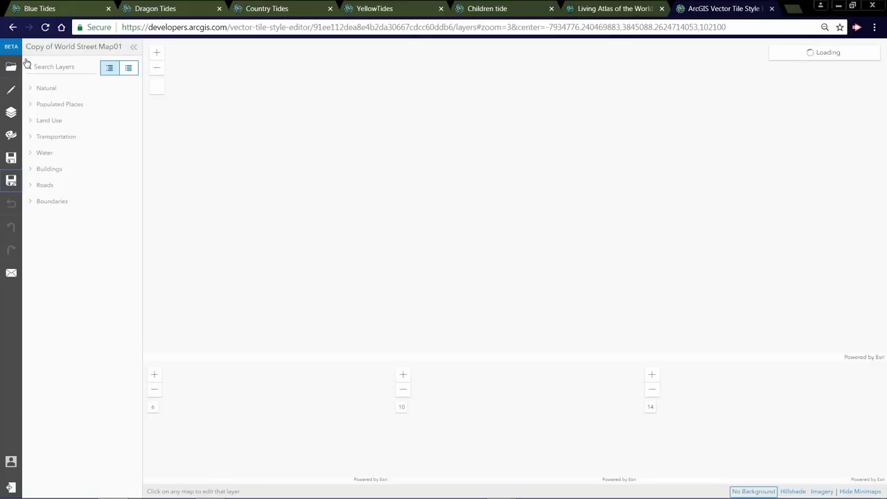
- Reload the saved Copy of World Street Map01 and reapply its colours (Land #005c96) in Quick Edit
{"action": "left_click", "coordinate": [46, 27]}
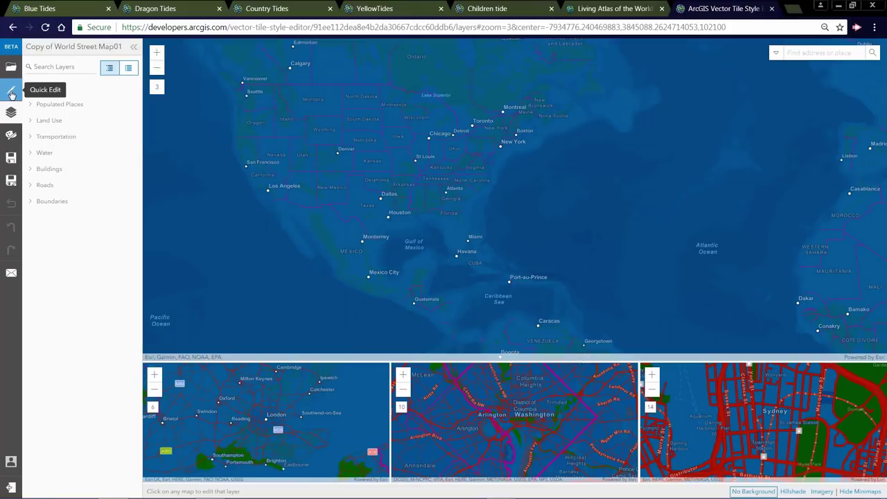
{"action": "left_click", "coordinate": [11, 95]}
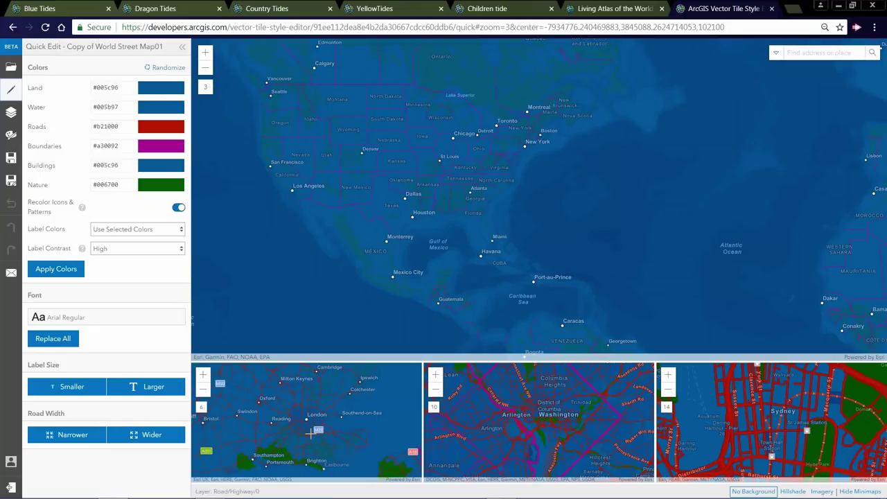
{"action": "left_click_drag", "start_coordinate": [534, 416], "coordinate": [534, 457]}
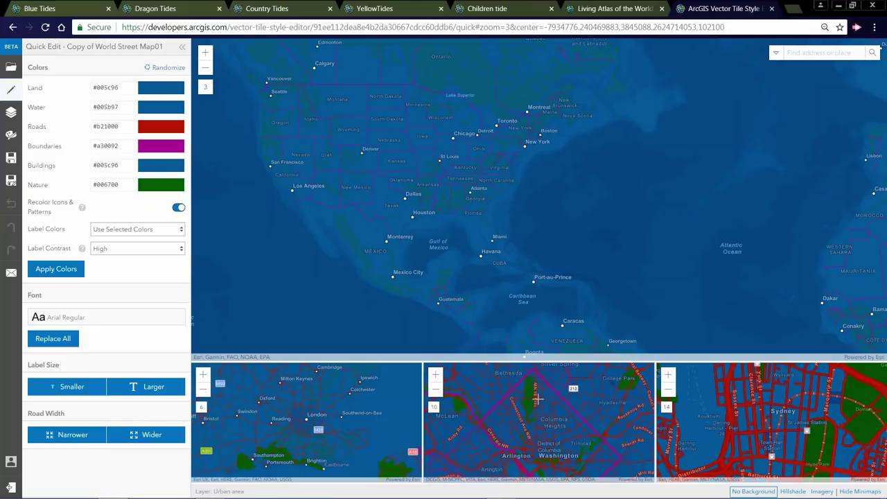
{"action": "left_click", "coordinate": [67, 269]}
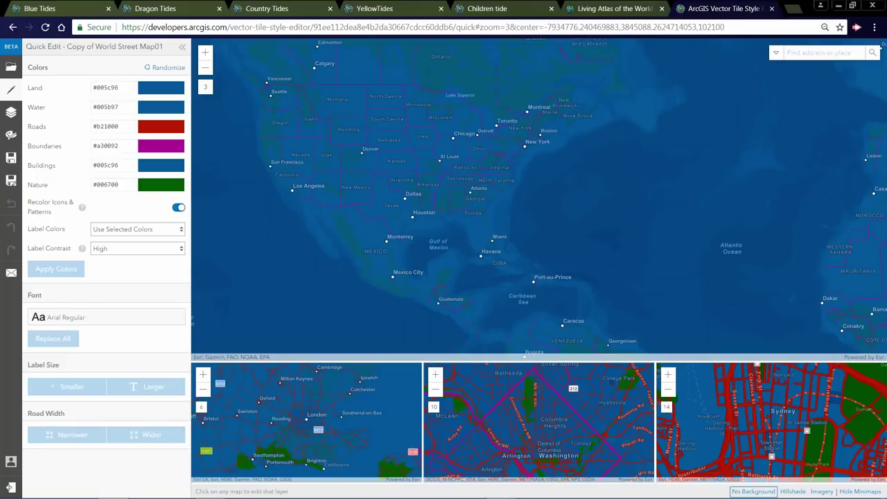
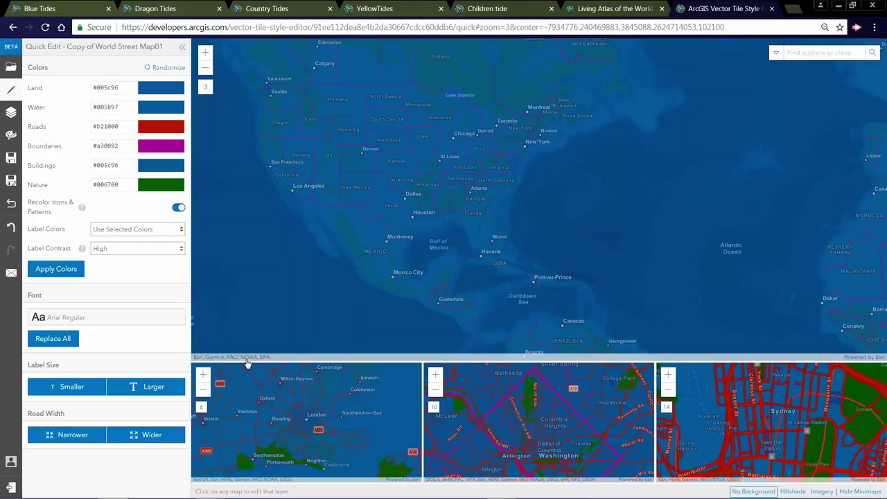
- Turn off icon recoloring and apply a randomized pastel palette (Land #aadece, Water #b1c8e2, Roads #9c9f9c)
{"action": "left_click", "coordinate": [178, 207]}
{"action": "left_click", "coordinate": [165, 68]}
{"action": "left_click", "coordinate": [161, 70]}
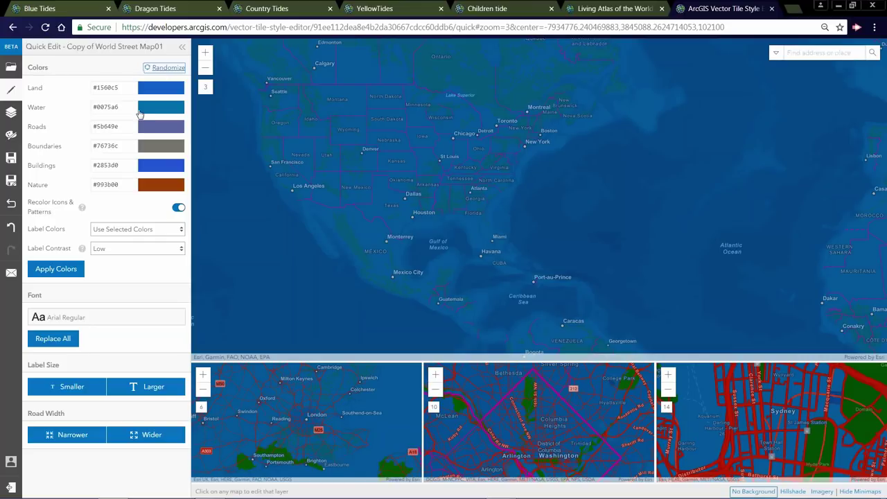
{"action": "left_click", "coordinate": [69, 271]}
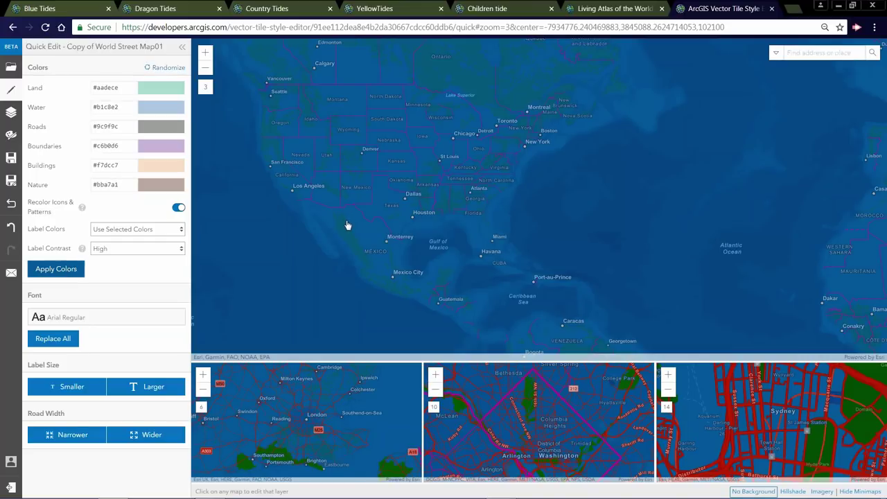